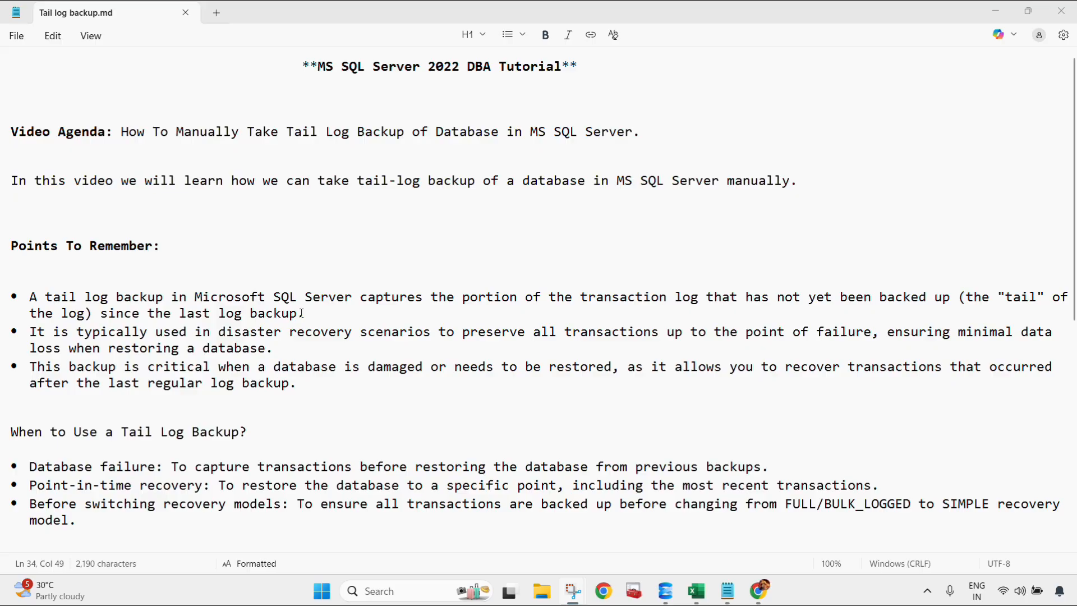
Step: Read the tail log backup notes through Scenario 1, examining the BACKUP LOG command for an online database and its WITH NORECOVERY clause
scroll(292, 316, down, 2)
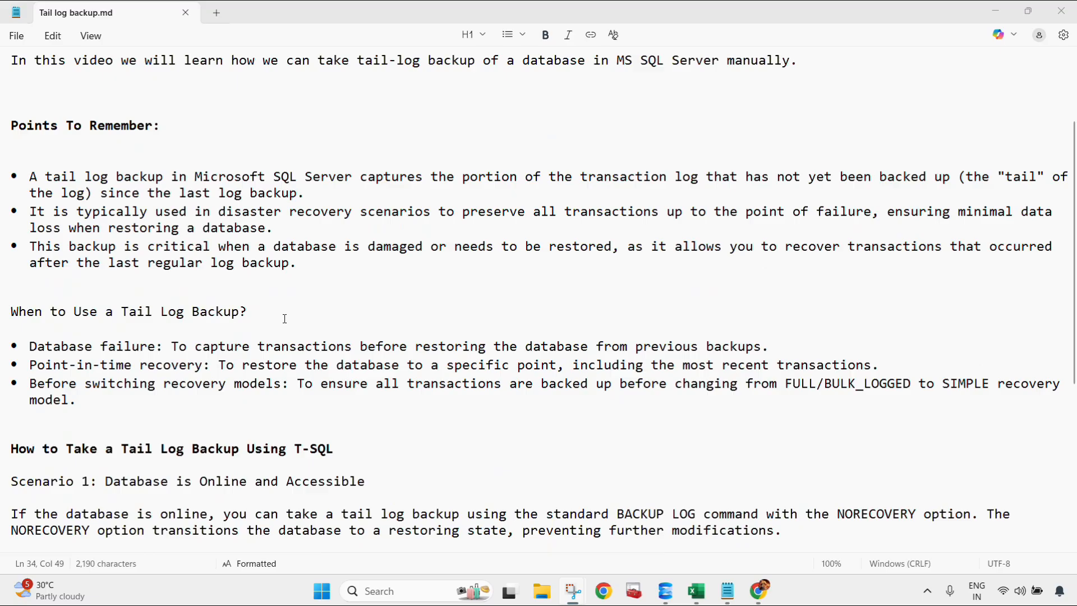
scroll(285, 319, down, 3)
scroll(323, 311, down, 2)
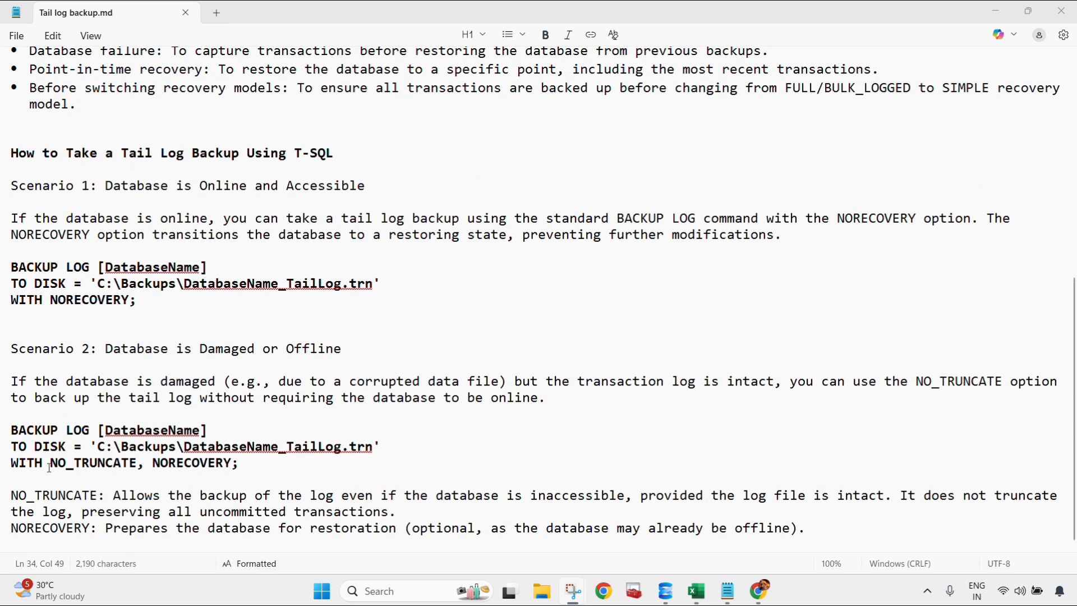
drag(50, 467, 144, 469)
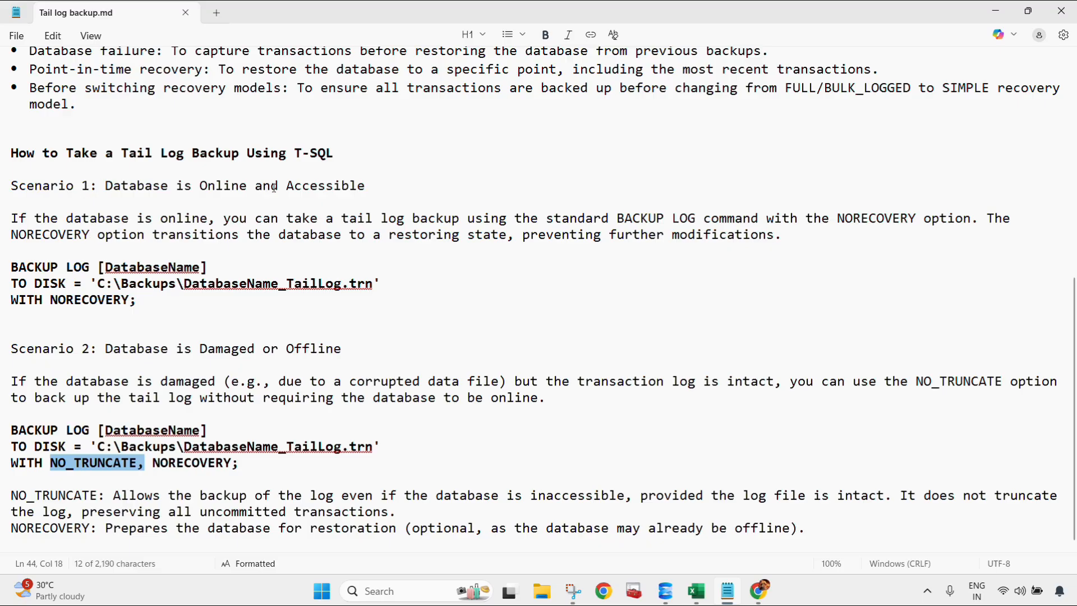
drag(369, 185, 107, 189)
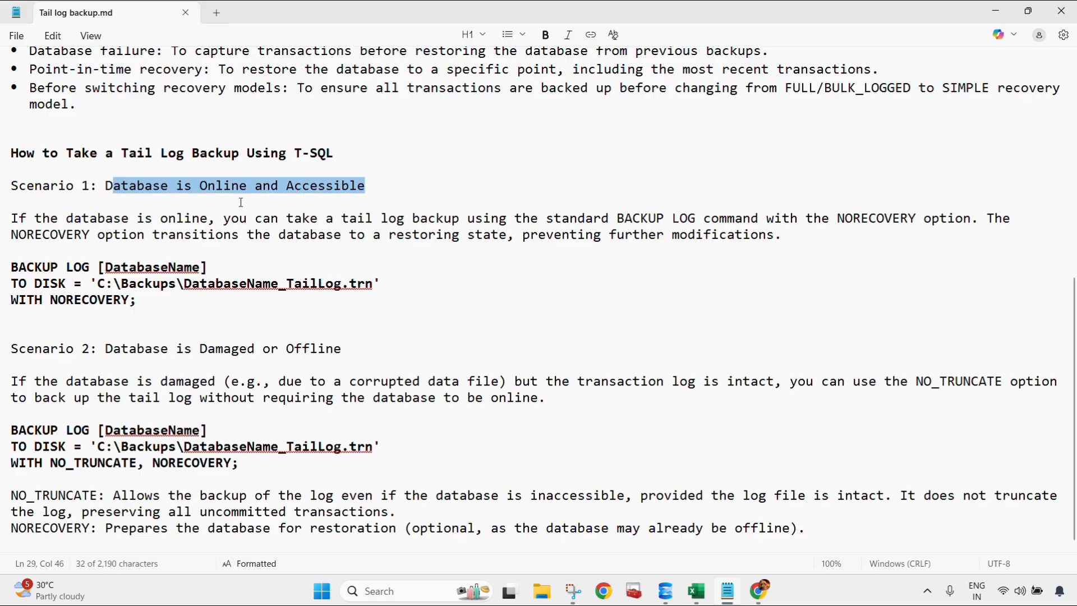
click(102, 216)
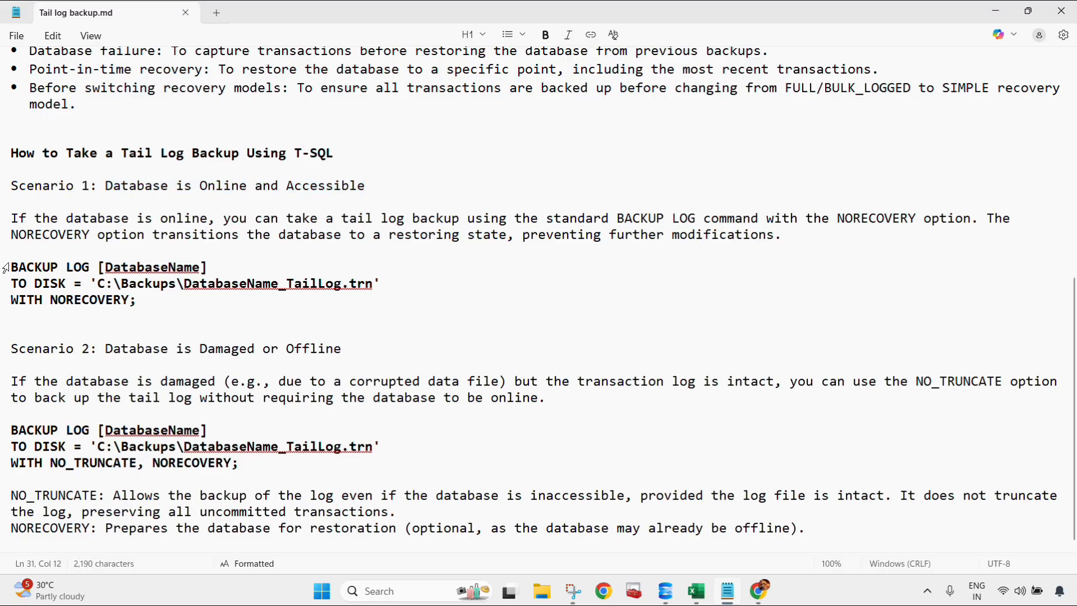
drag(12, 301, 91, 311)
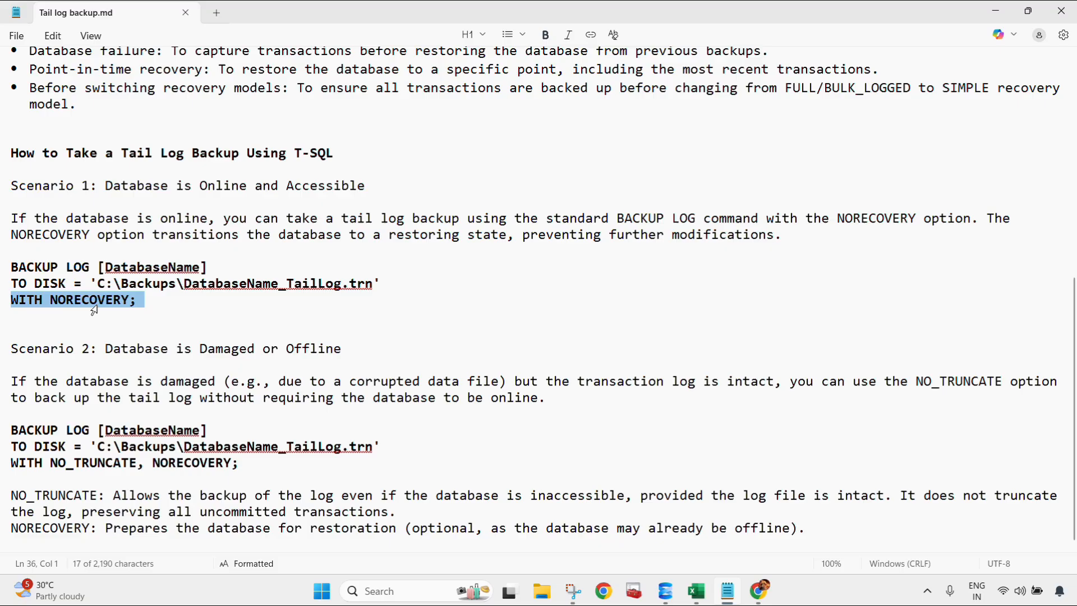
click(145, 308)
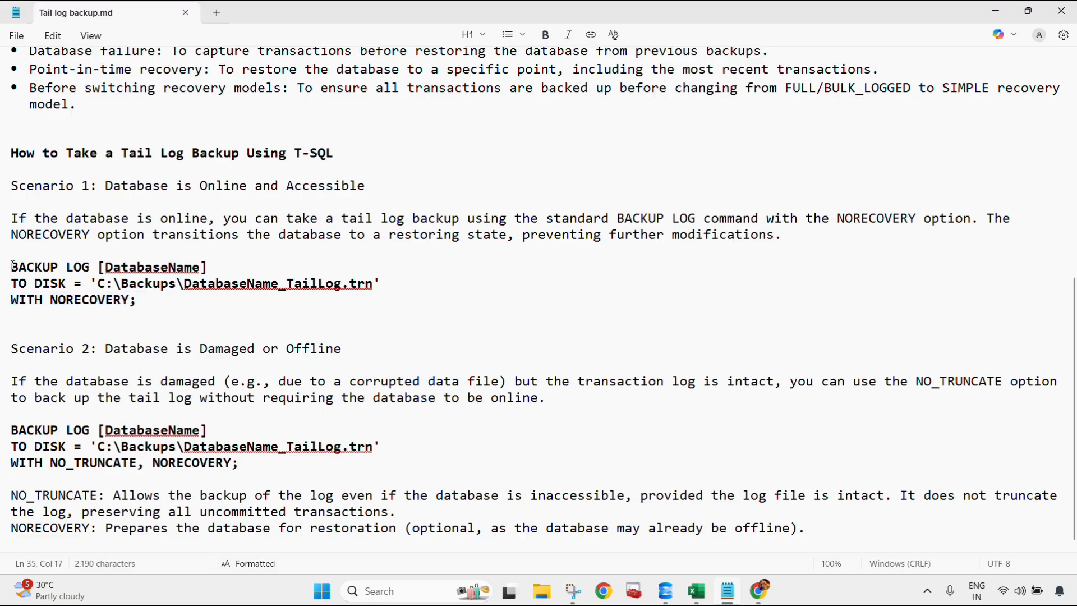
drag(11, 264, 384, 280)
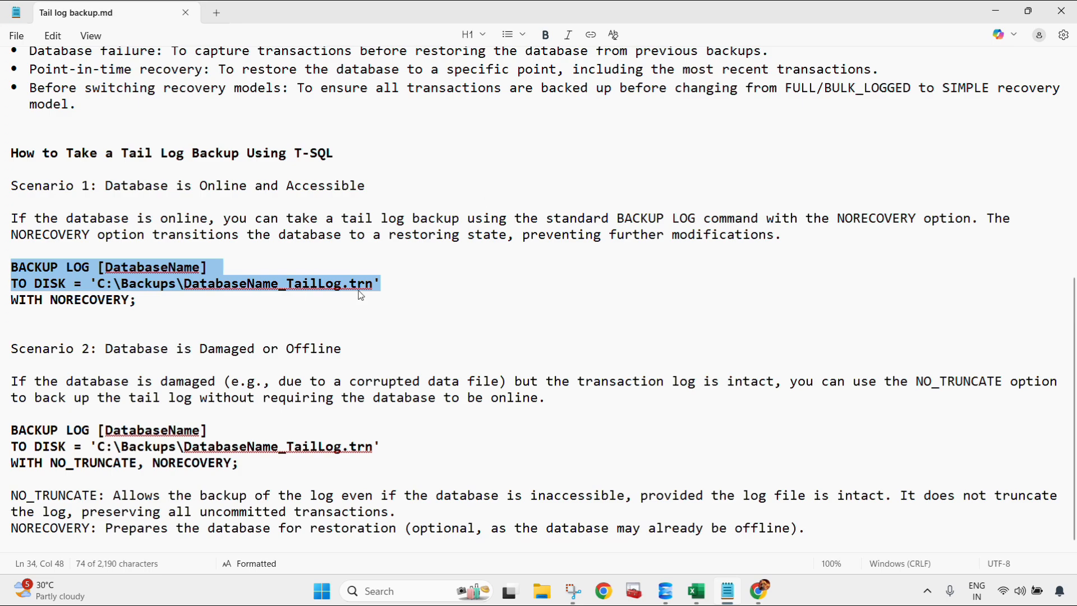
drag(140, 302, 12, 303)
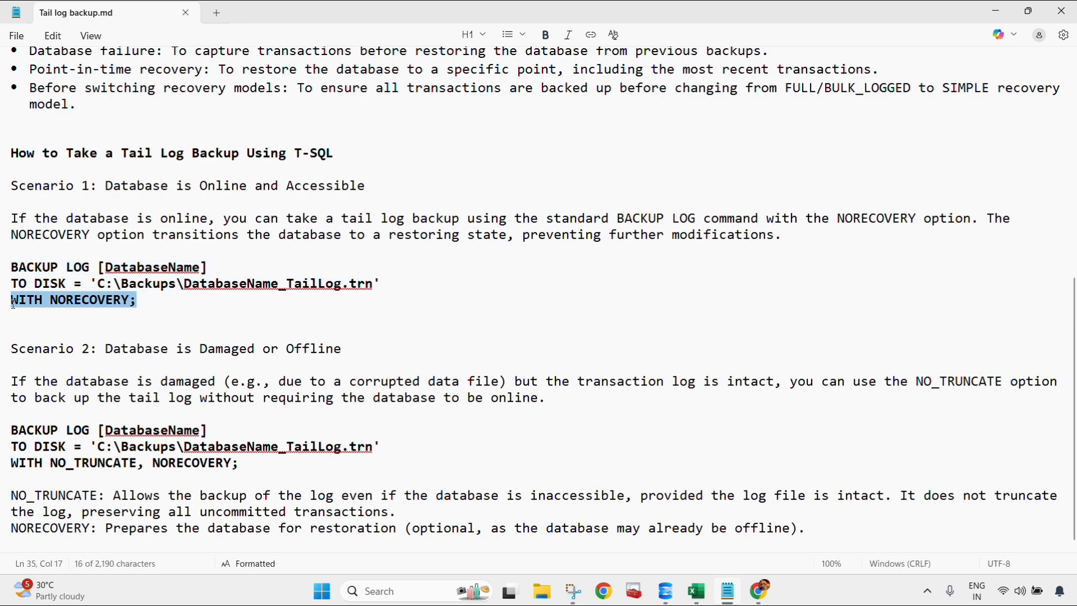
click(143, 301)
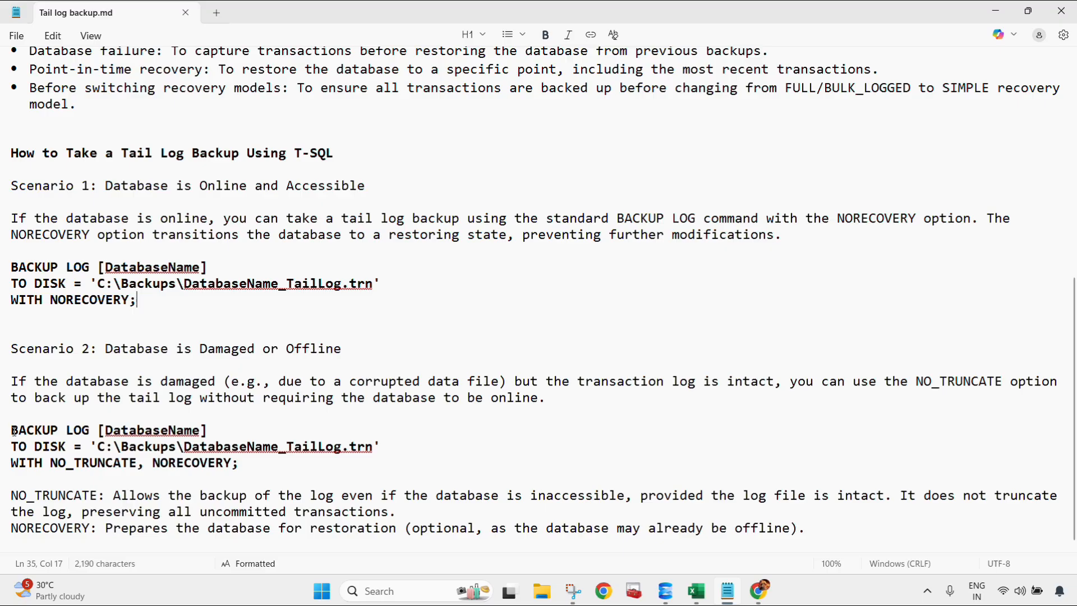
Step: Examine the Scenario 2 BACKUP LOG command for a damaged or offline database and the explanations of its NO_TRUNCATE and NORECOVERY options
drag(13, 431, 232, 472)
click(192, 474)
drag(154, 464, 241, 468)
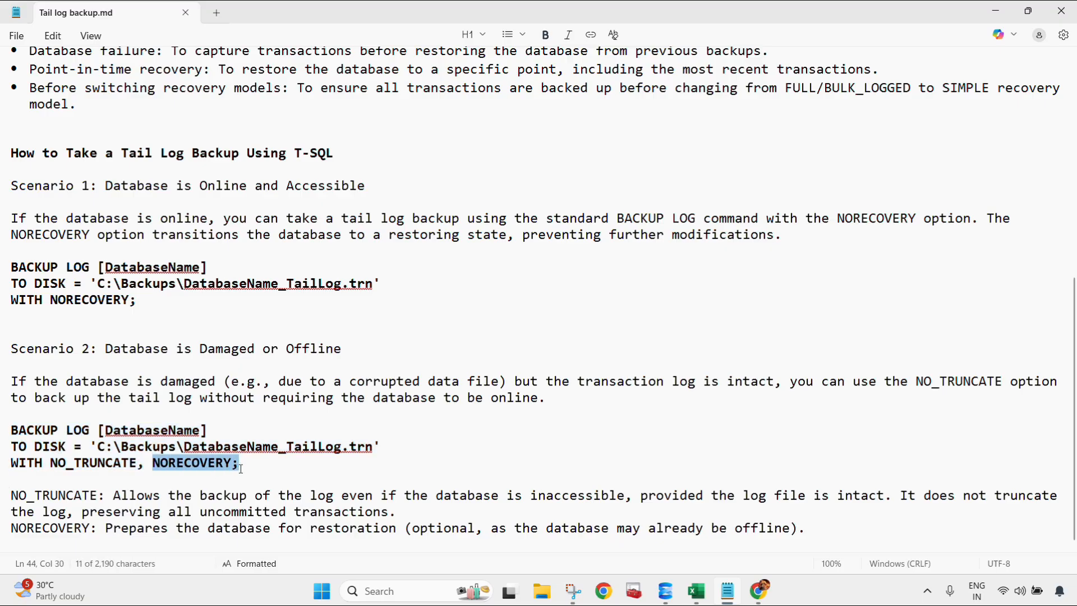
drag(16, 463, 144, 466)
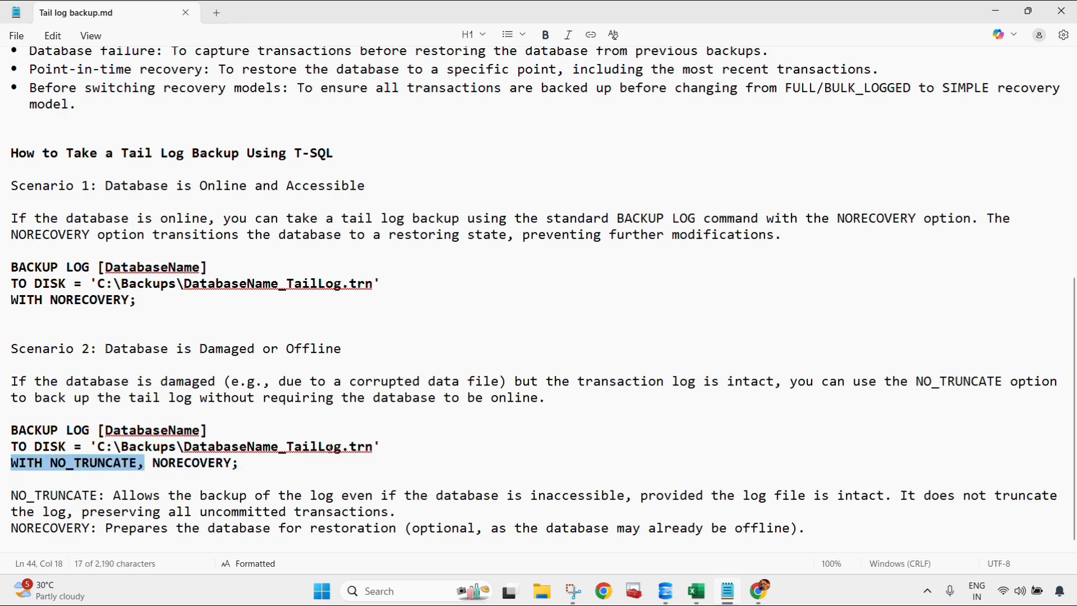
click(269, 433)
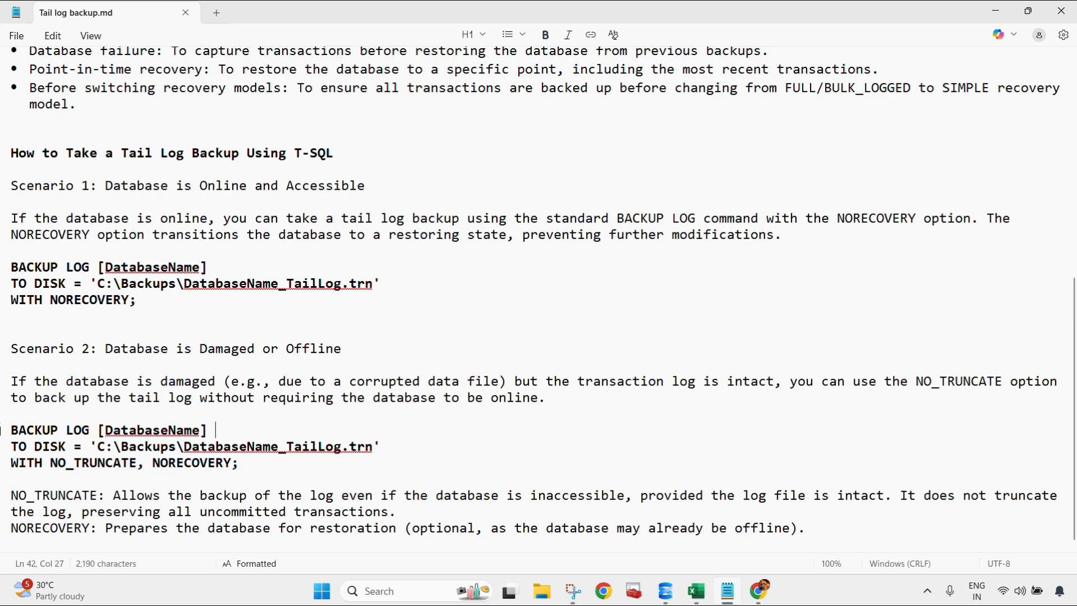
drag(8, 431, 243, 464)
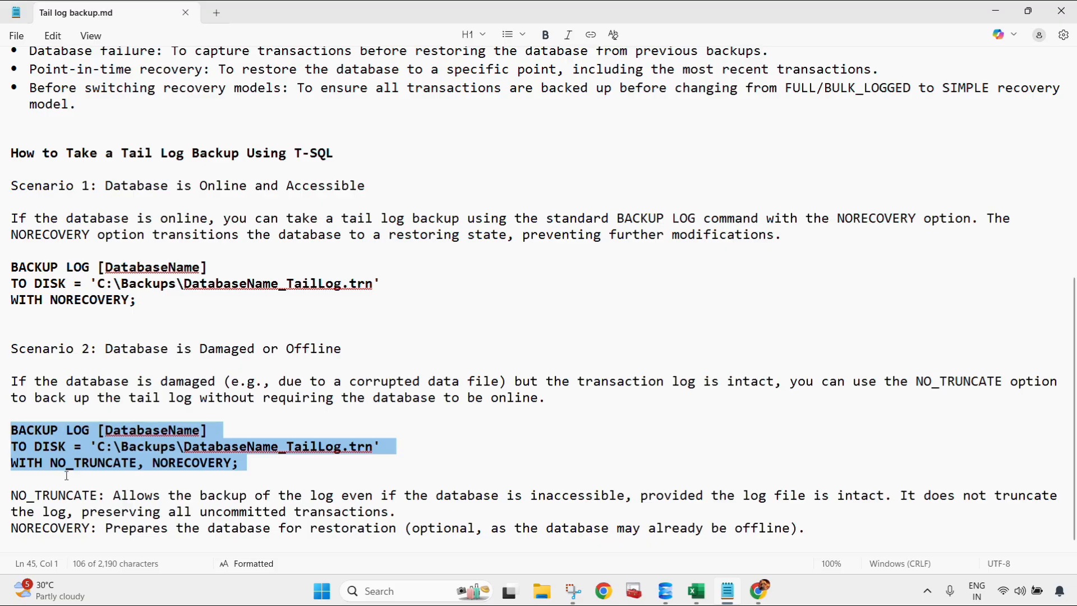
key(Down)
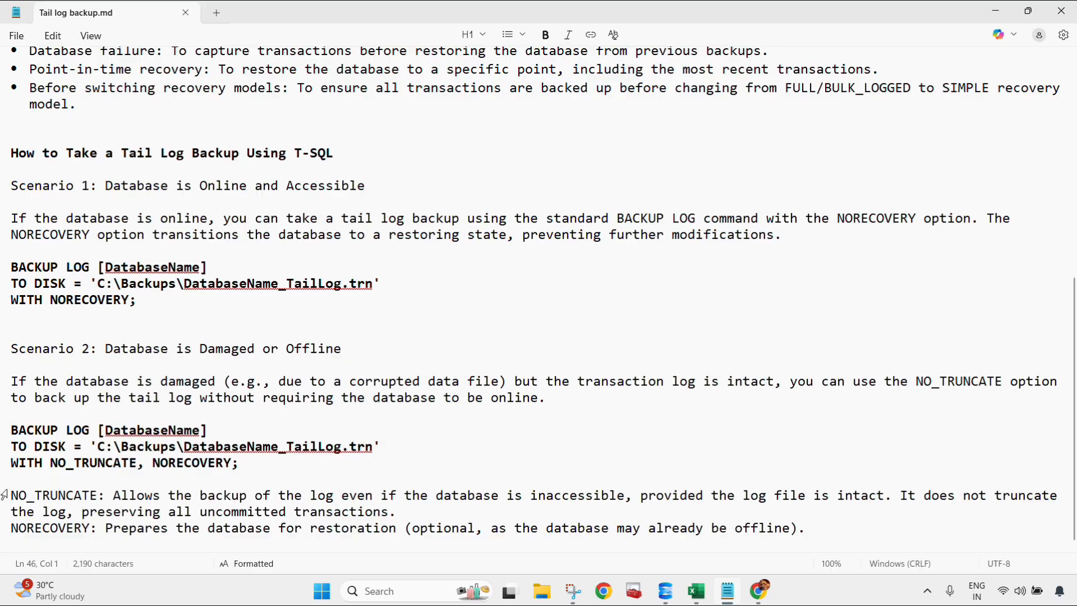
drag(13, 494, 99, 495)
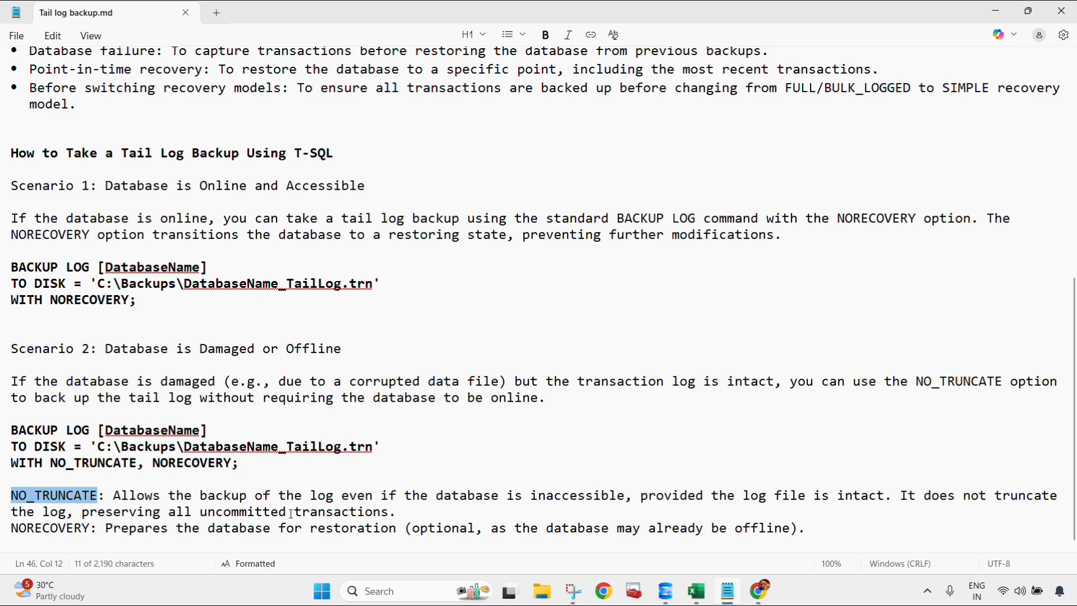
click(413, 512)
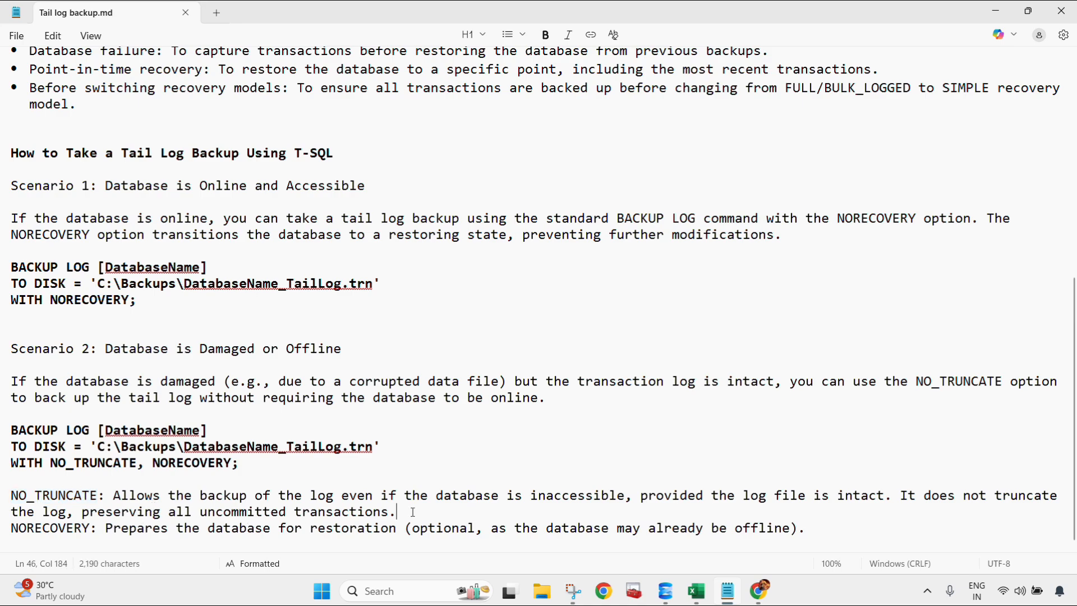
drag(106, 530, 398, 533)
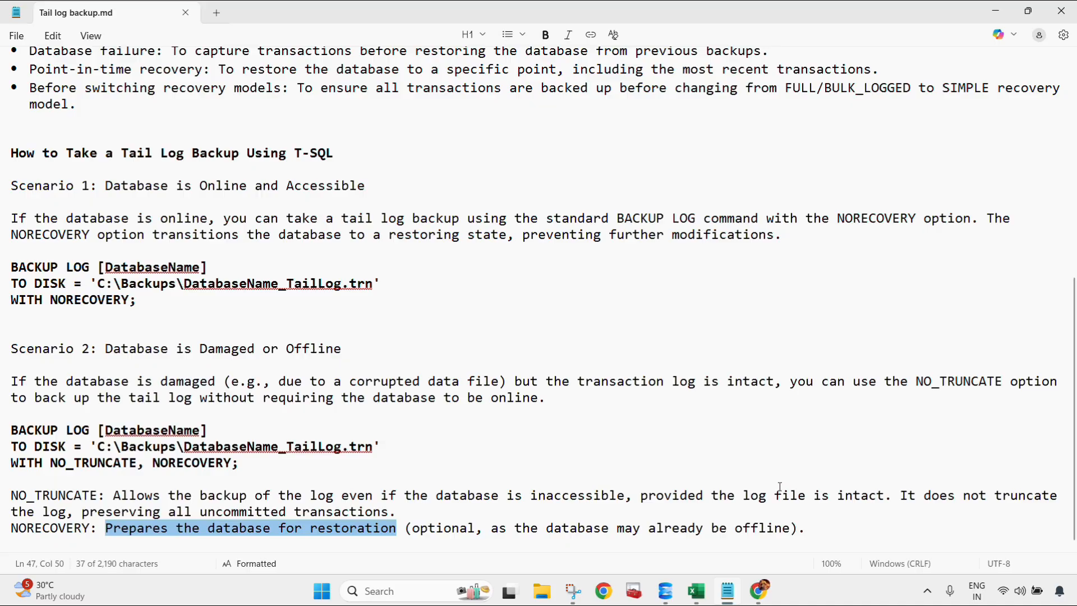
click(592, 332)
scroll(596, 335, up, 7)
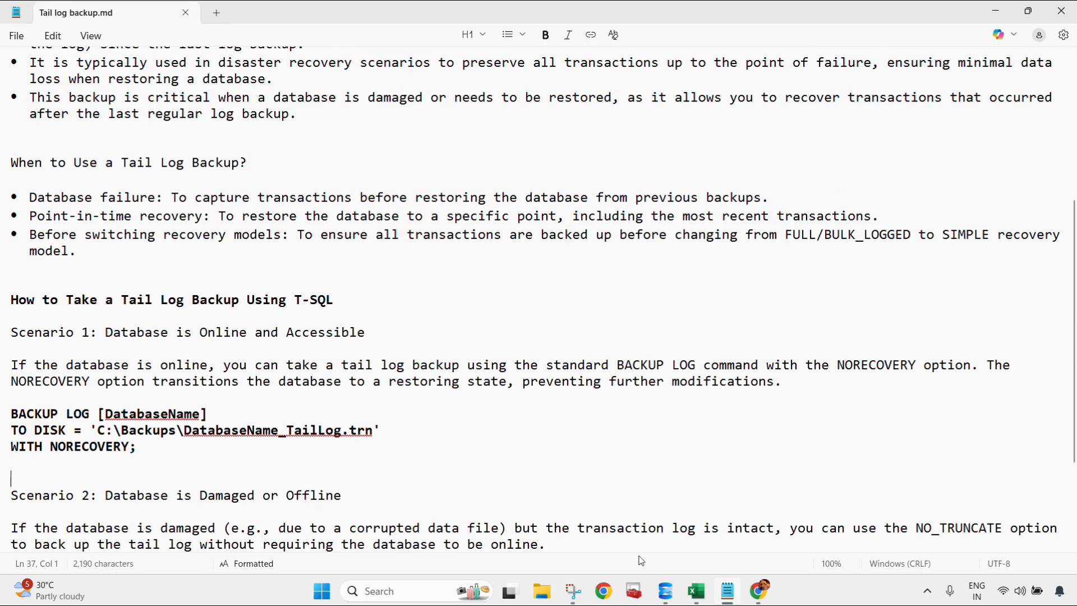
scroll(597, 338, up, 2)
Step: Switch to SQL Server Management Studio, refresh the server and expand its Databases folder
mouse_move(665, 591)
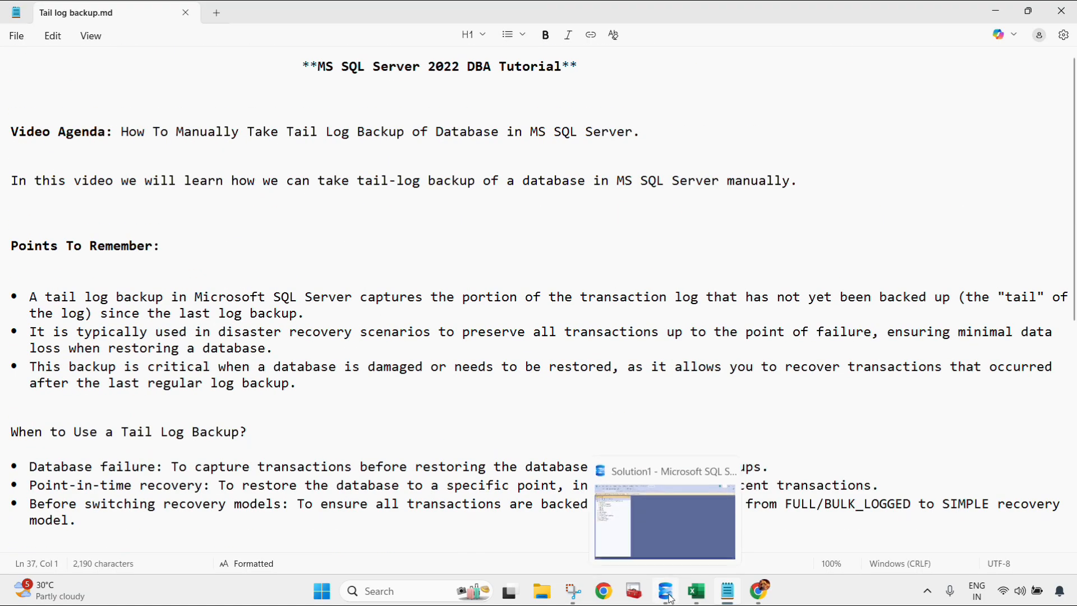
click(613, 570)
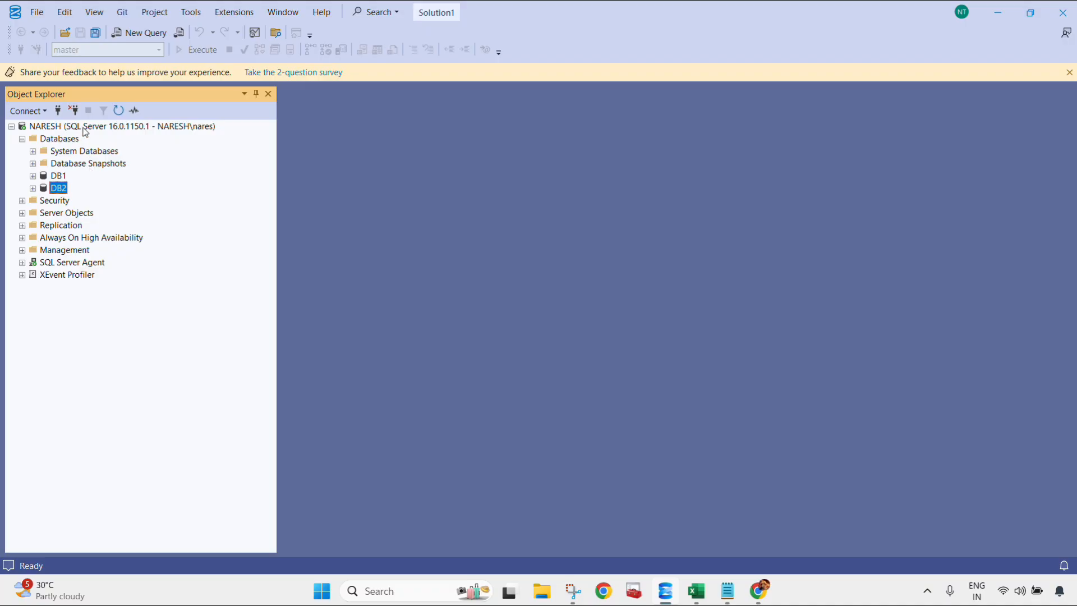
click(109, 125)
click(117, 114)
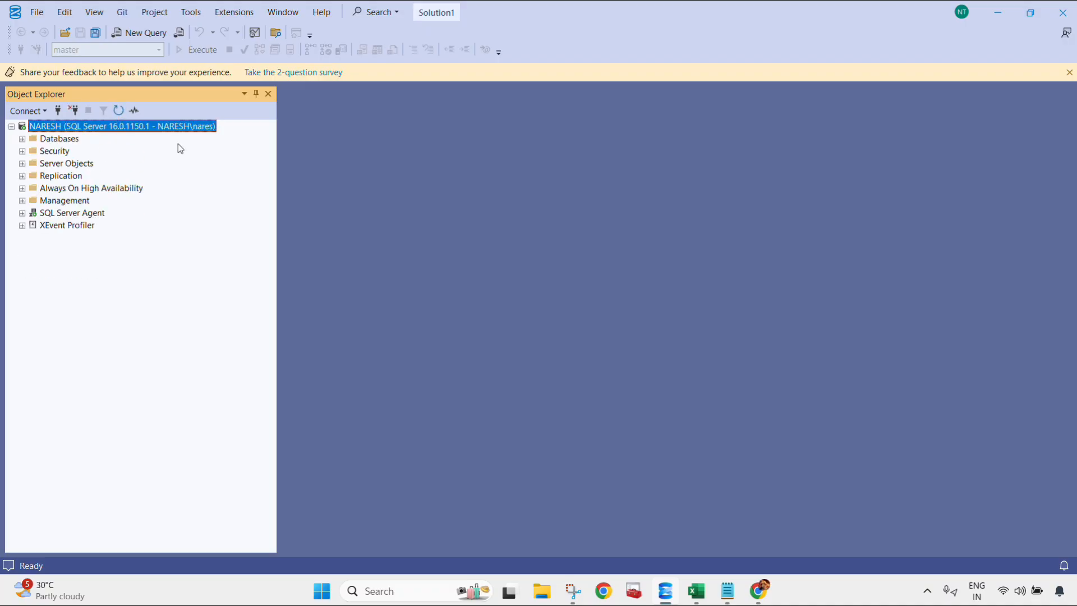
click(23, 139)
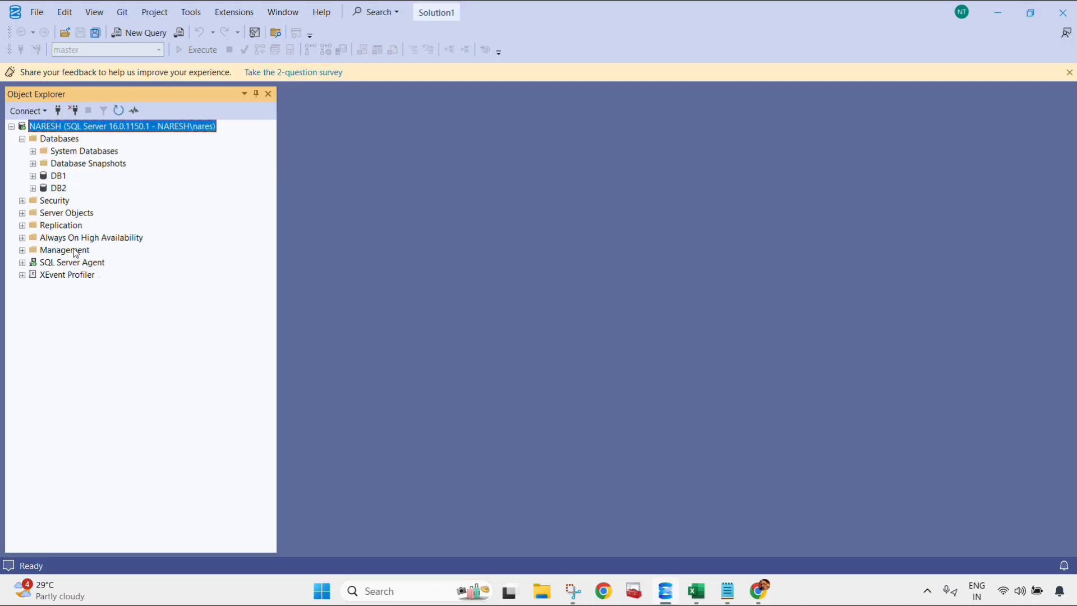
Step: Open the Back Up task for the DB2 database and set the backup type to Transaction Log
click(58, 190)
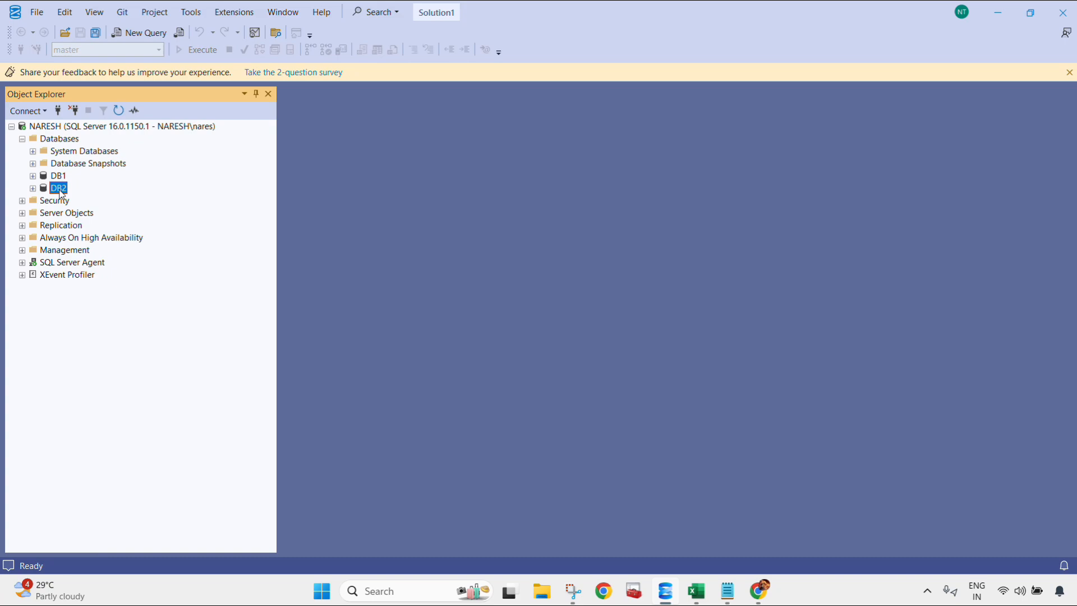
right_click(61, 193)
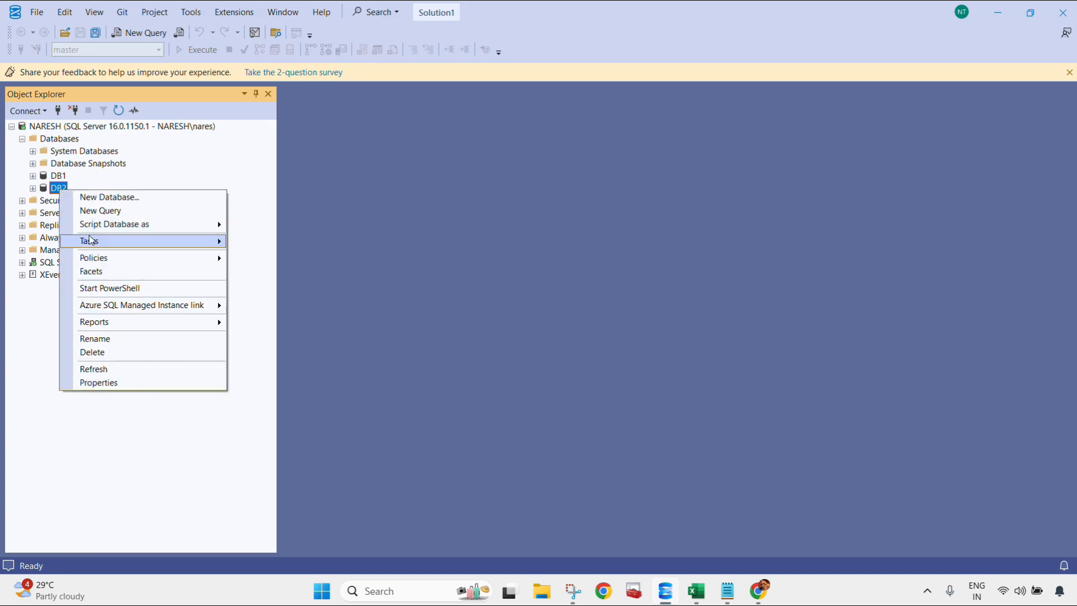
mouse_move(91, 240)
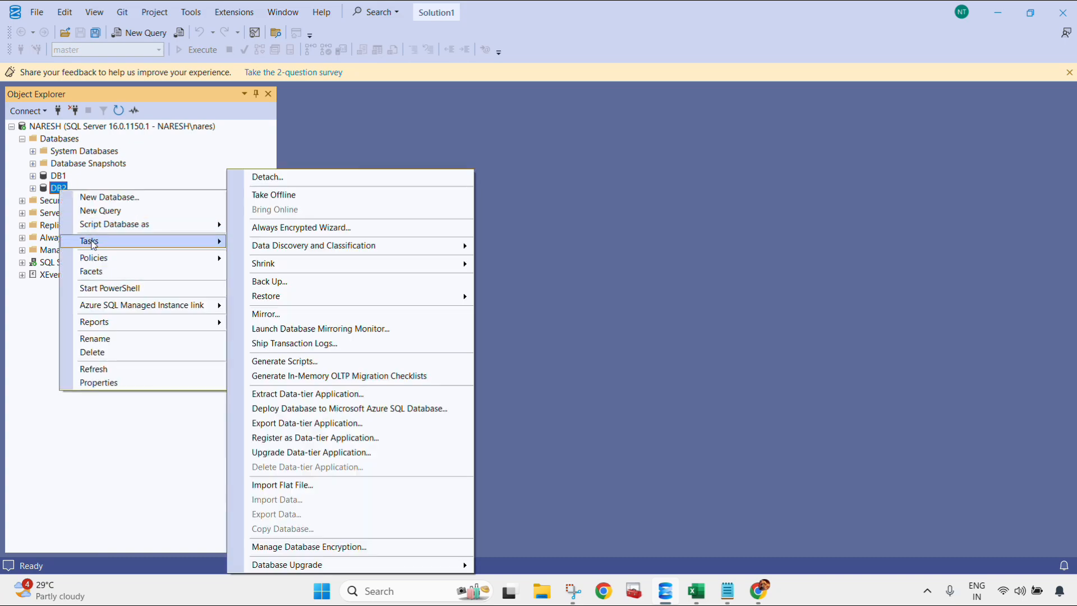
click(285, 282)
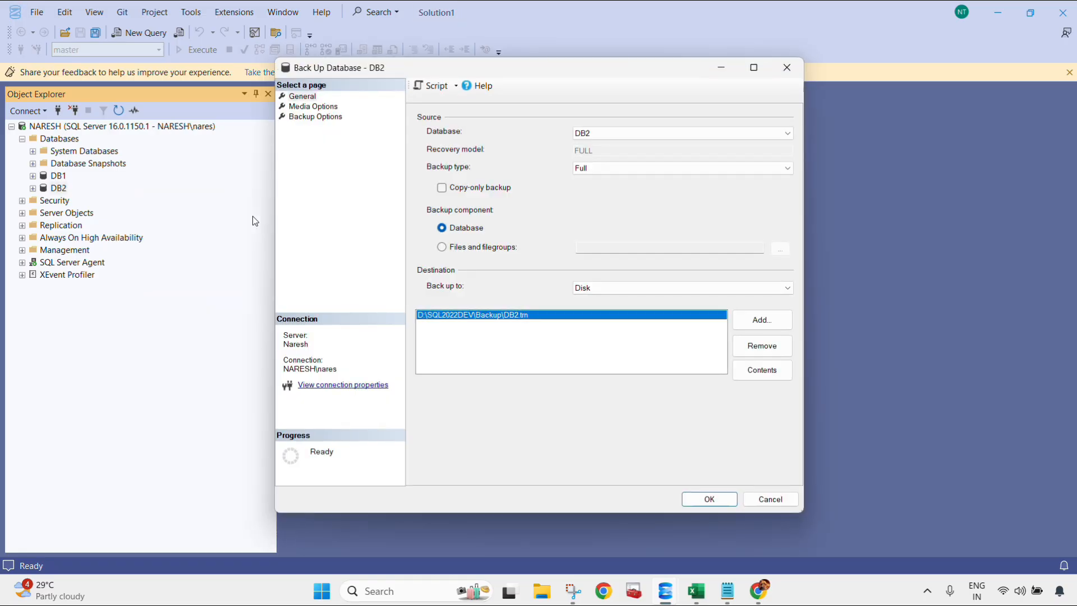
click(595, 169)
click(613, 200)
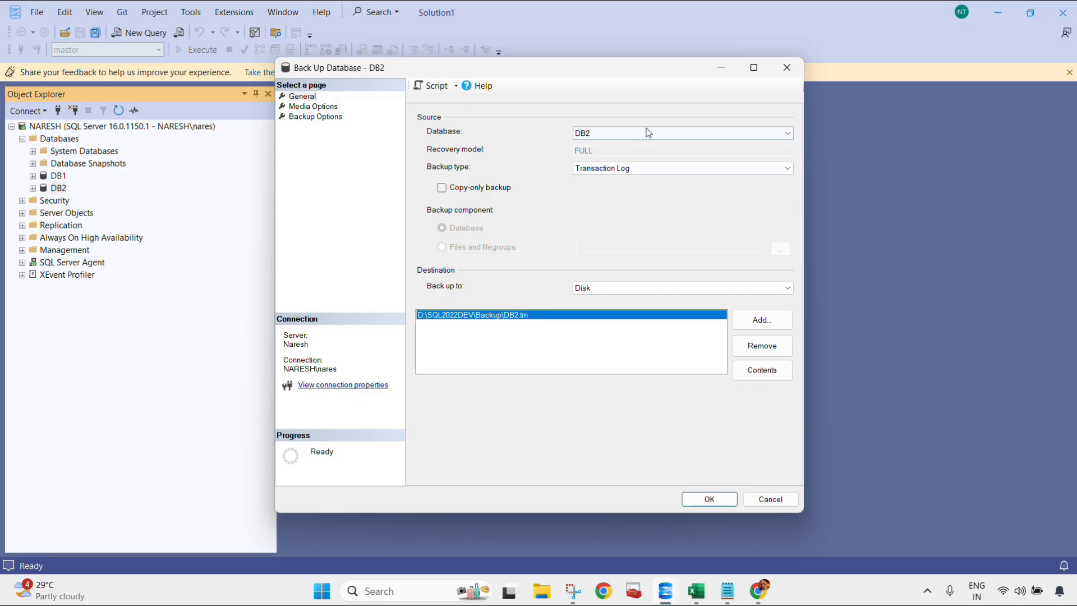
Step: Set the transaction log media option to back up the tail of the log and leave the database in the restoring state
click(301, 109)
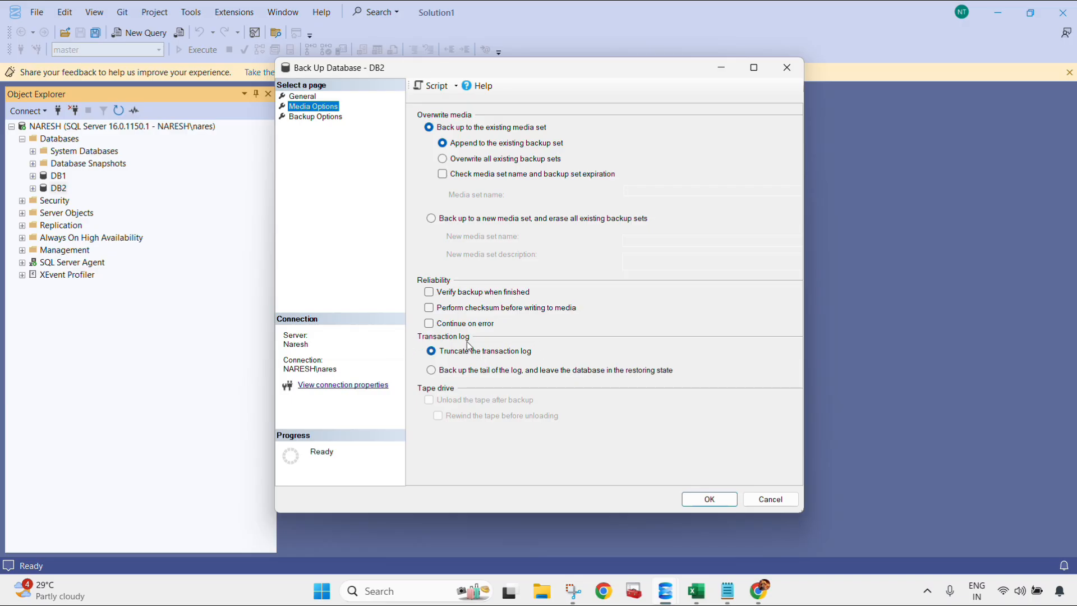
click(433, 354)
click(430, 371)
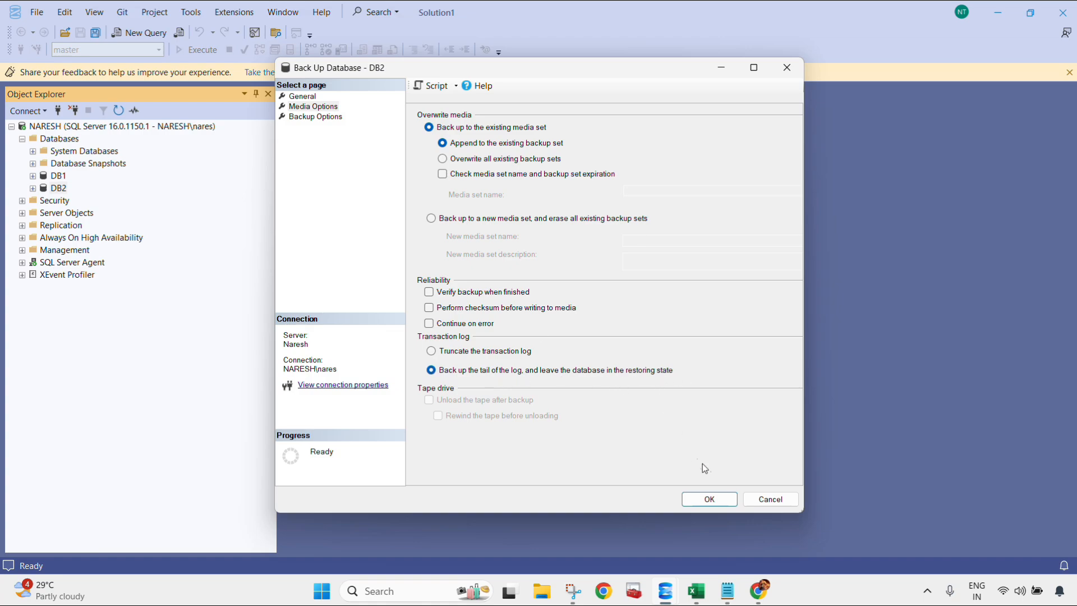
Step: Choose the default server setting for backup compression, run the DB2 backup and dismiss the completion message
click(321, 120)
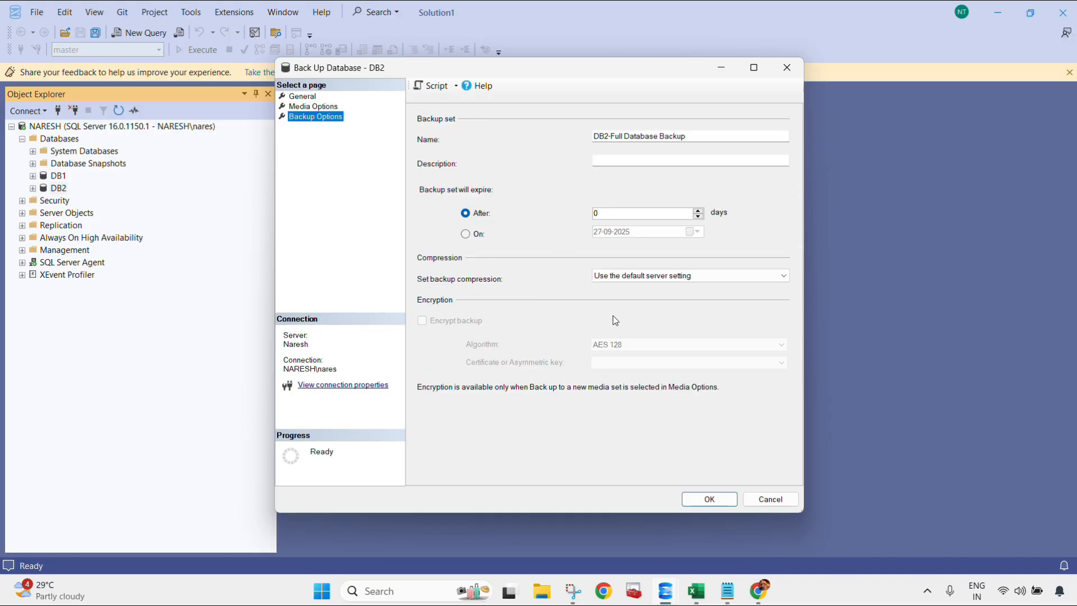
click(661, 279)
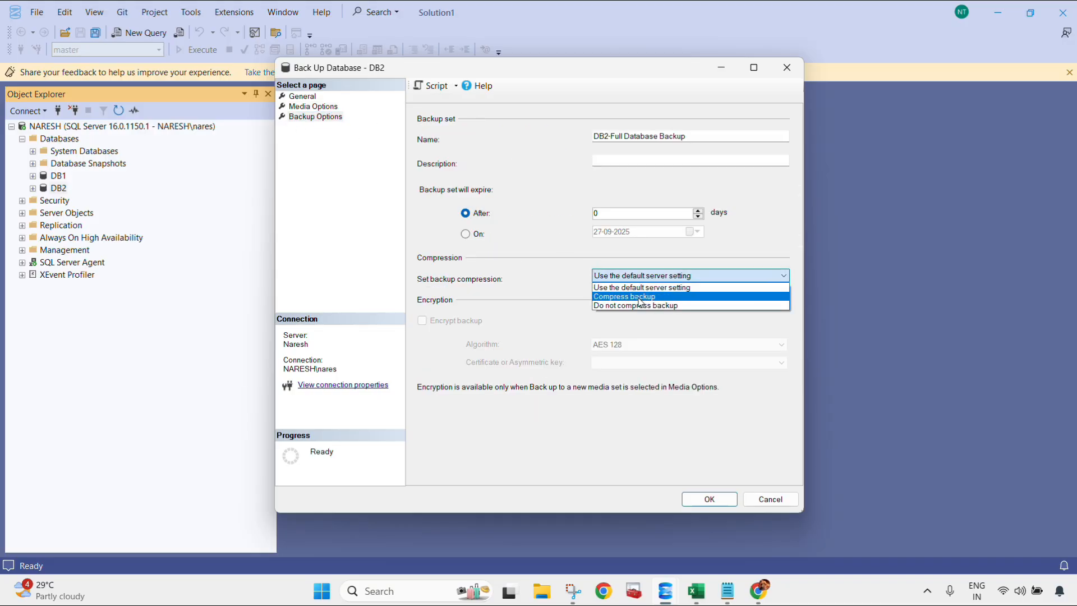
click(639, 287)
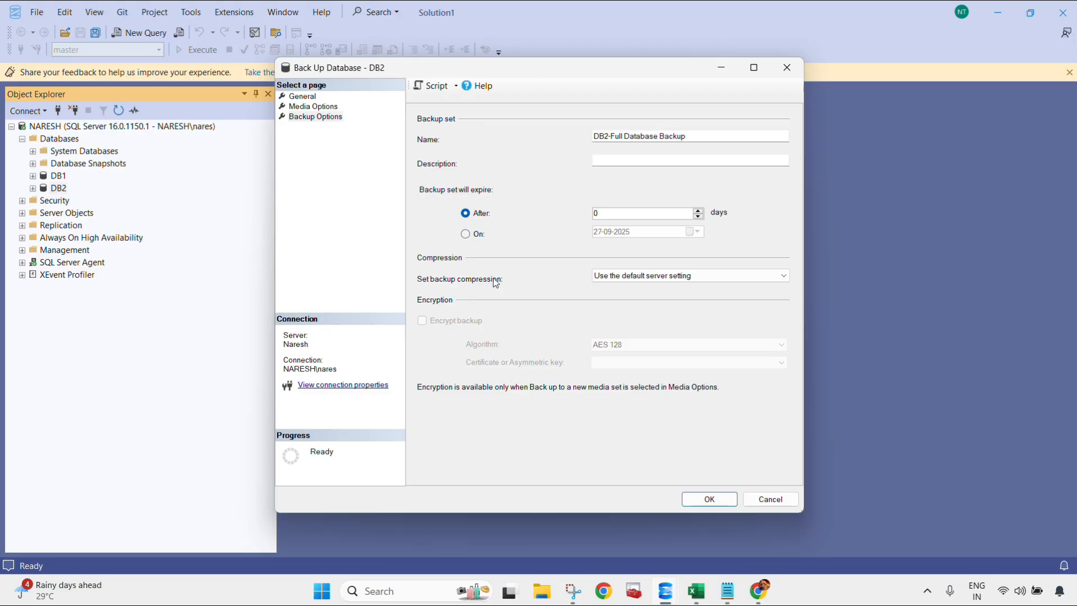
click(708, 499)
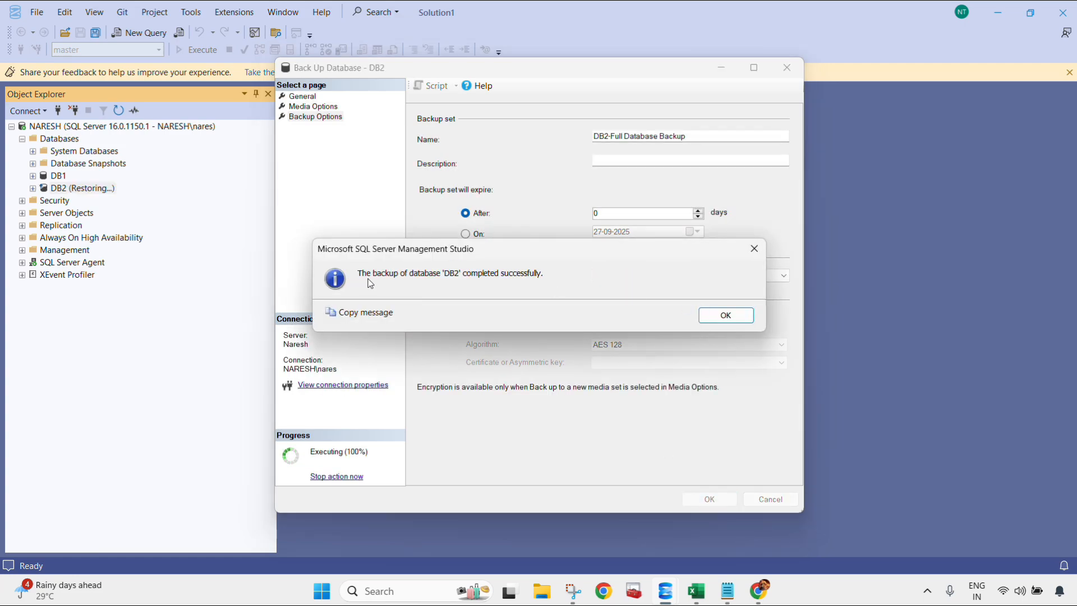
click(725, 315)
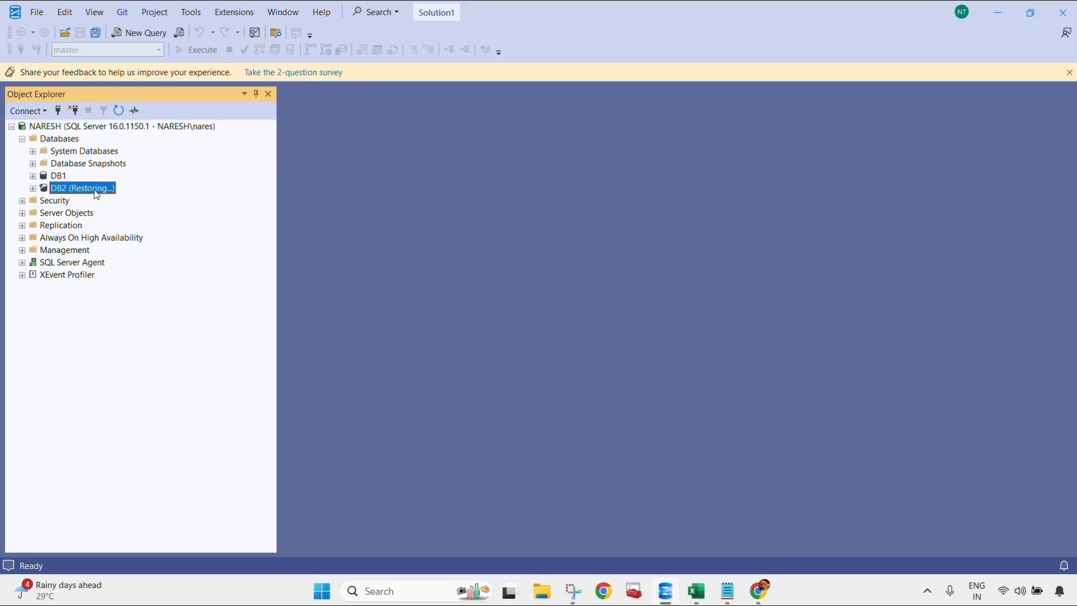
Step: Switch to File Explorer and open the D:\SQL2022DEV\Backup folder to check the DB2 backup files
click(541, 595)
click(84, 493)
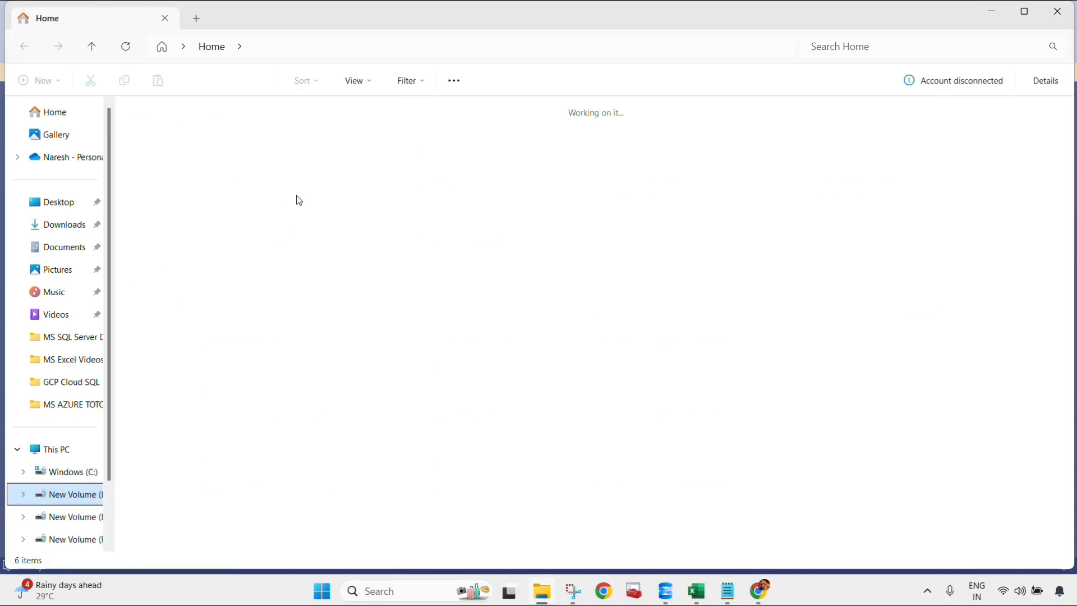
double_click(204, 148)
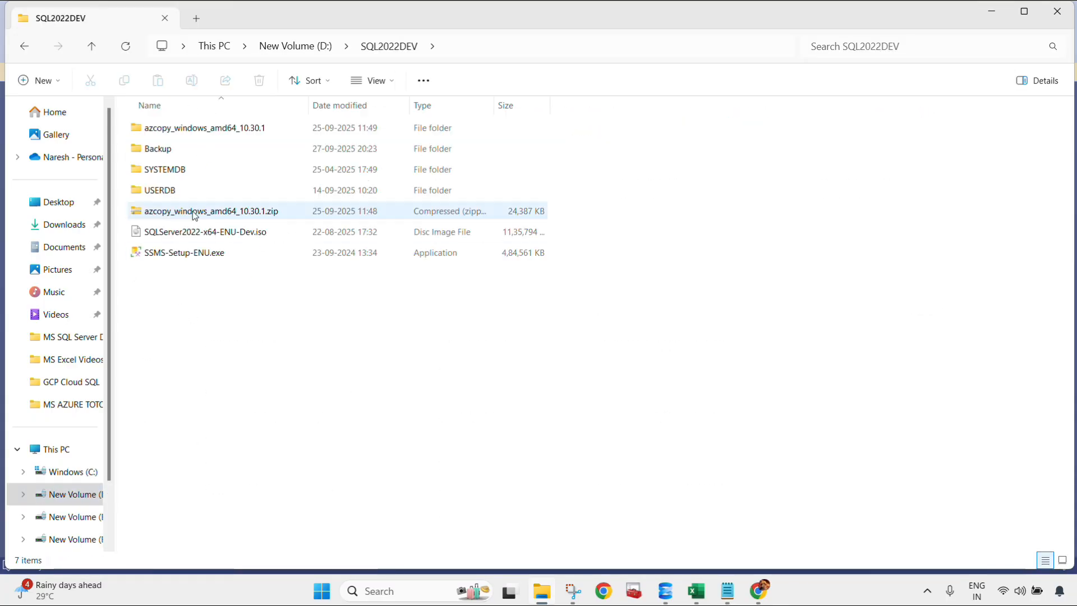
double_click(190, 149)
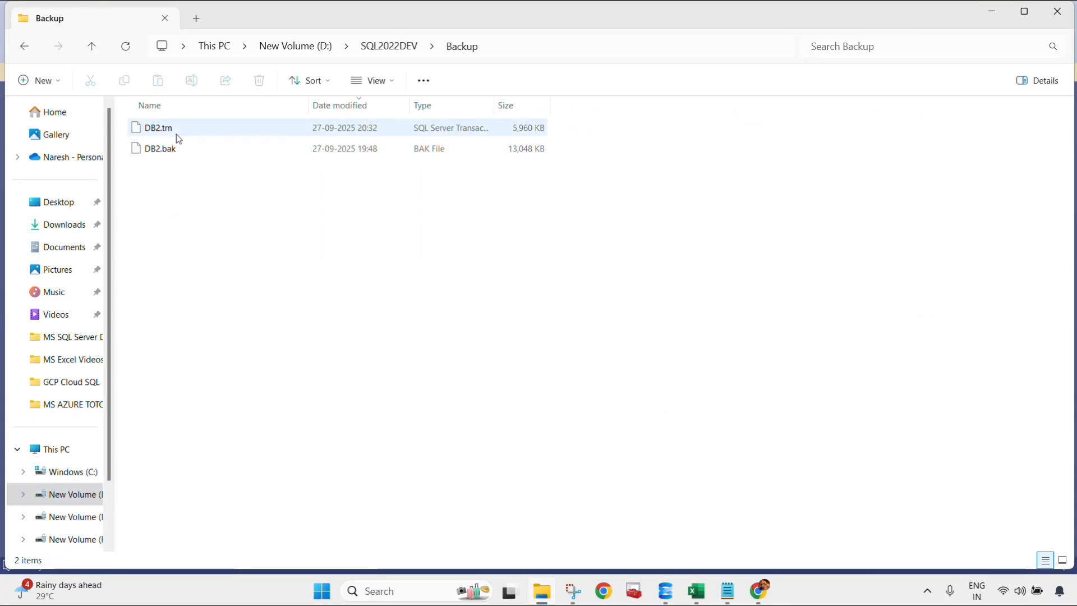
click(177, 133)
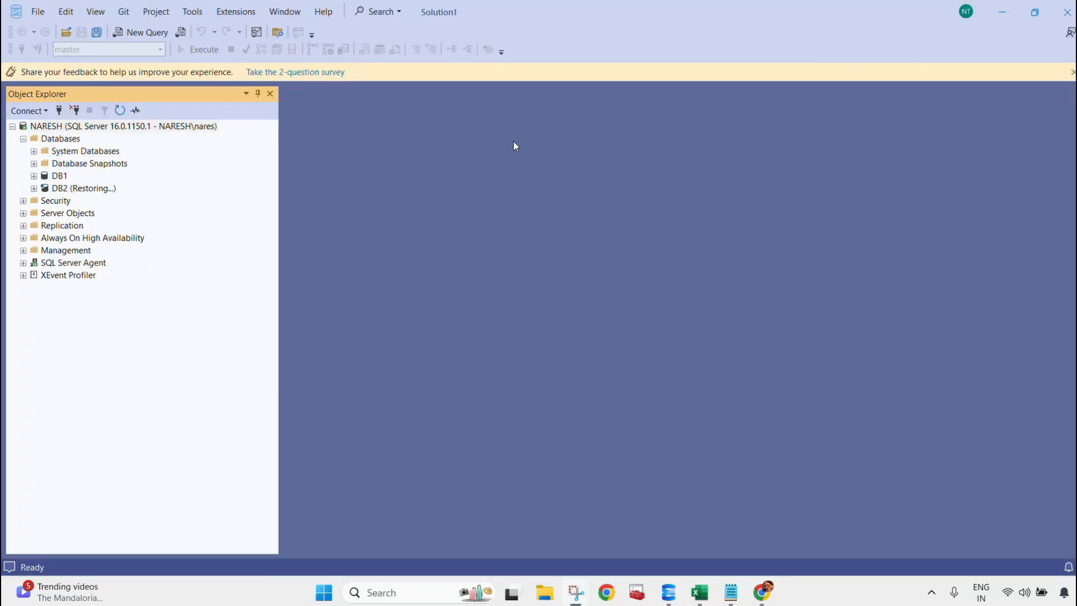
Step: In SQL Server Management Studio, open the Restore Transaction Log task for the DB2 database and review the listed log backups
click(61, 192)
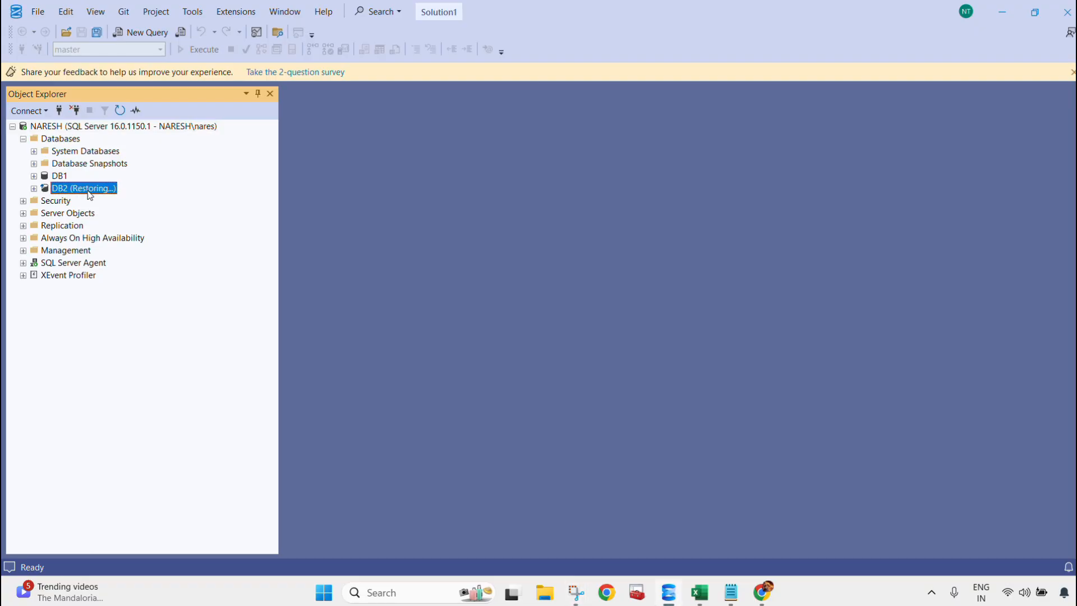
right_click(65, 192)
mouse_move(112, 239)
mouse_move(323, 300)
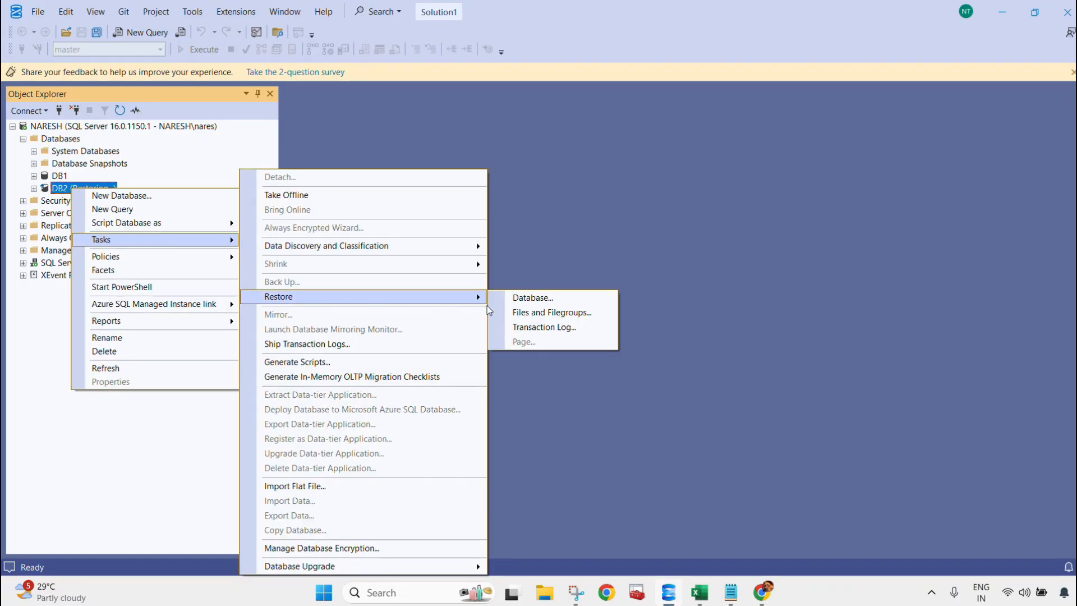
click(542, 327)
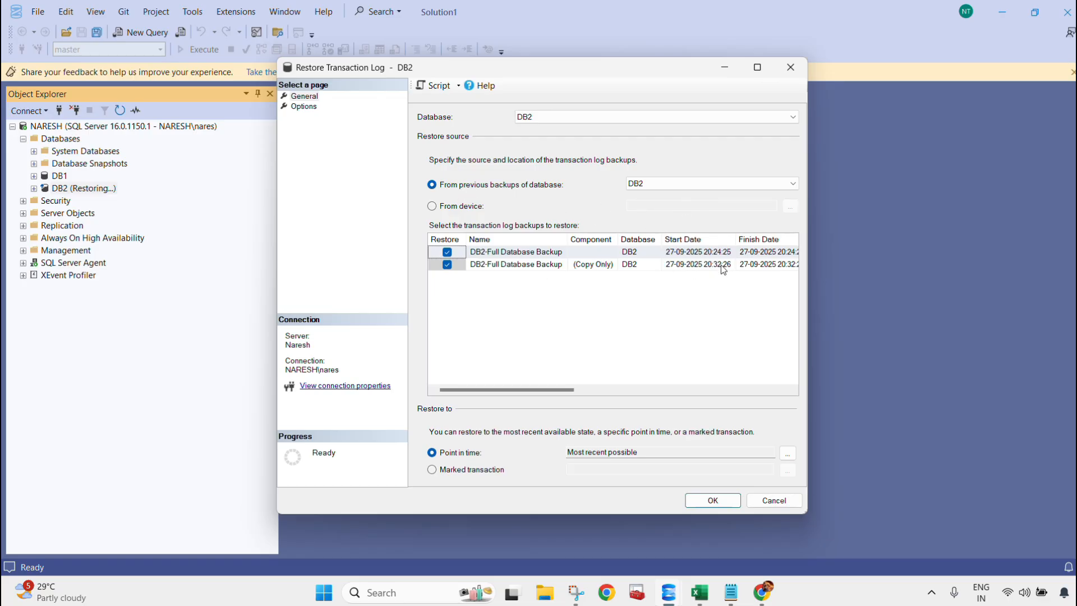
drag(543, 390, 829, 395)
Step: Set the restore source to a device and add the backup file D:\SQL2022DEV\Backup\DB2.trn
click(432, 206)
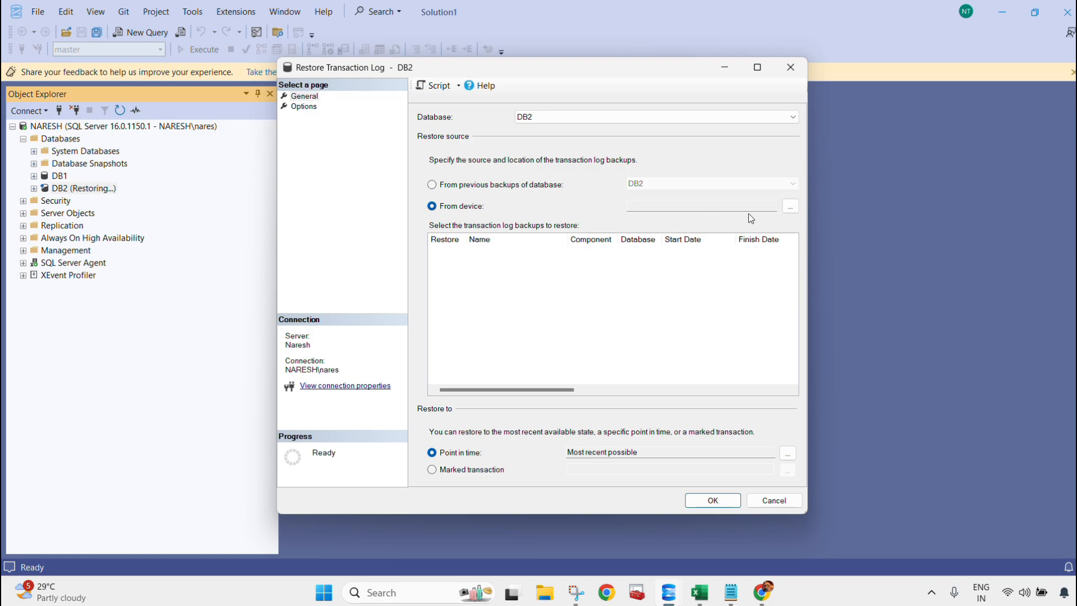
click(791, 206)
click(655, 259)
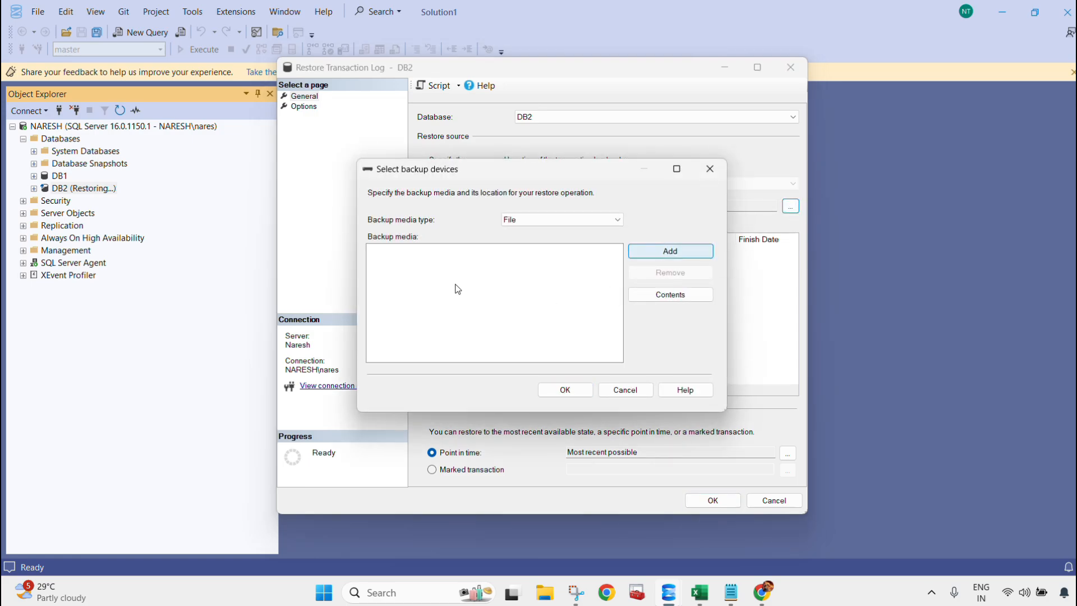
click(473, 185)
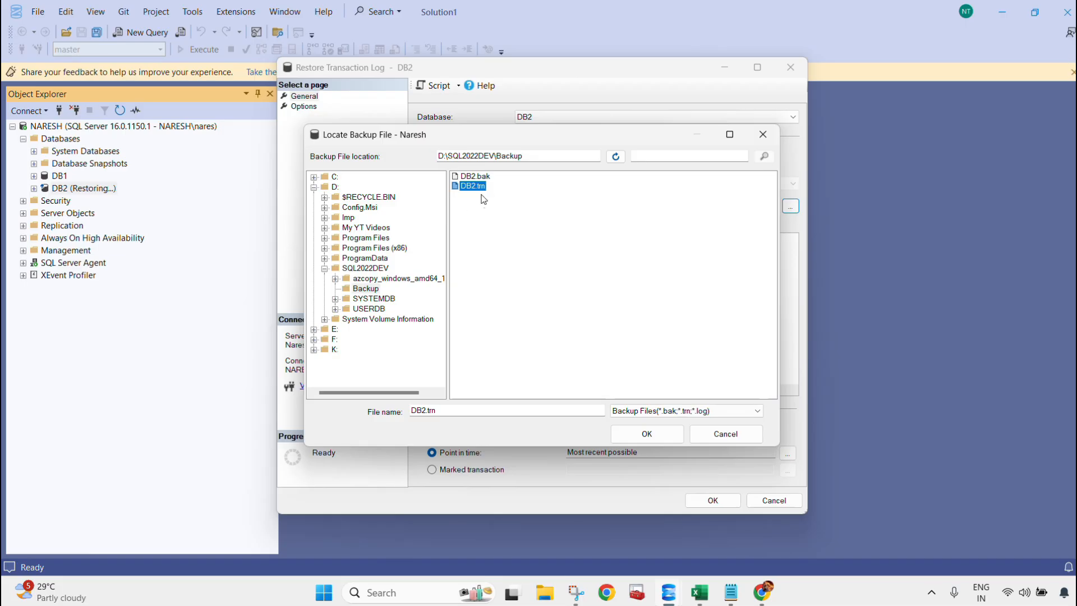
click(648, 434)
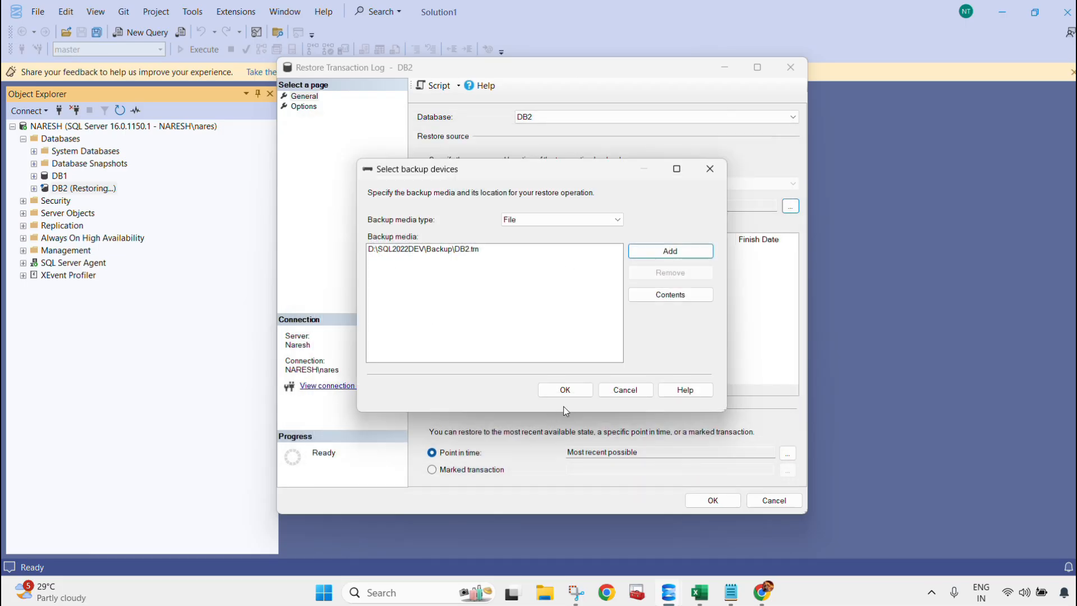
click(565, 389)
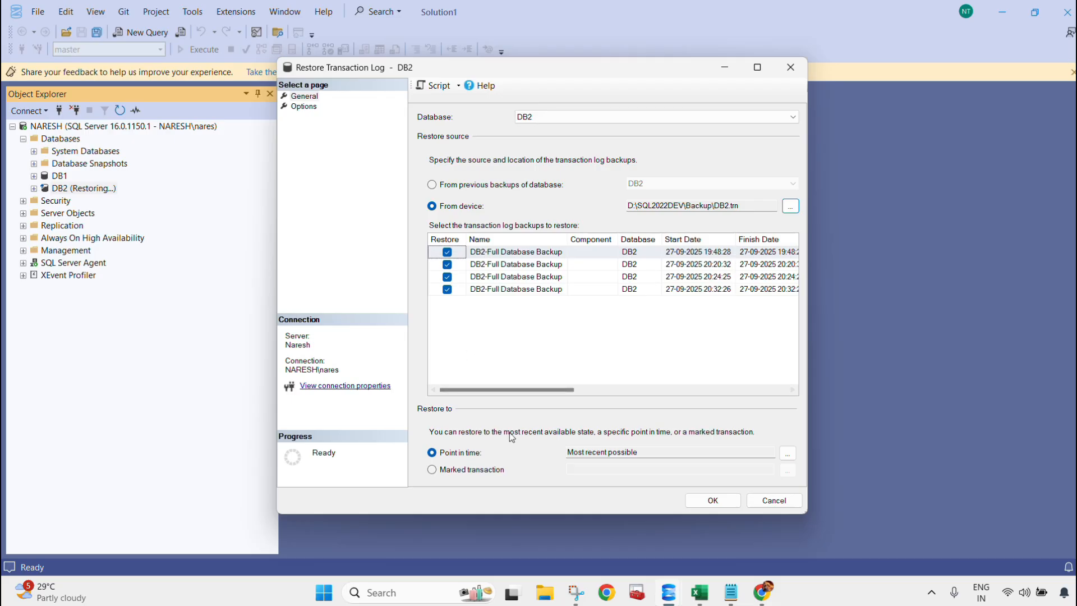
Step: Review the recovery state options and selected log backups, then run the DB2 transaction log restore and dismiss the completion message
click(303, 106)
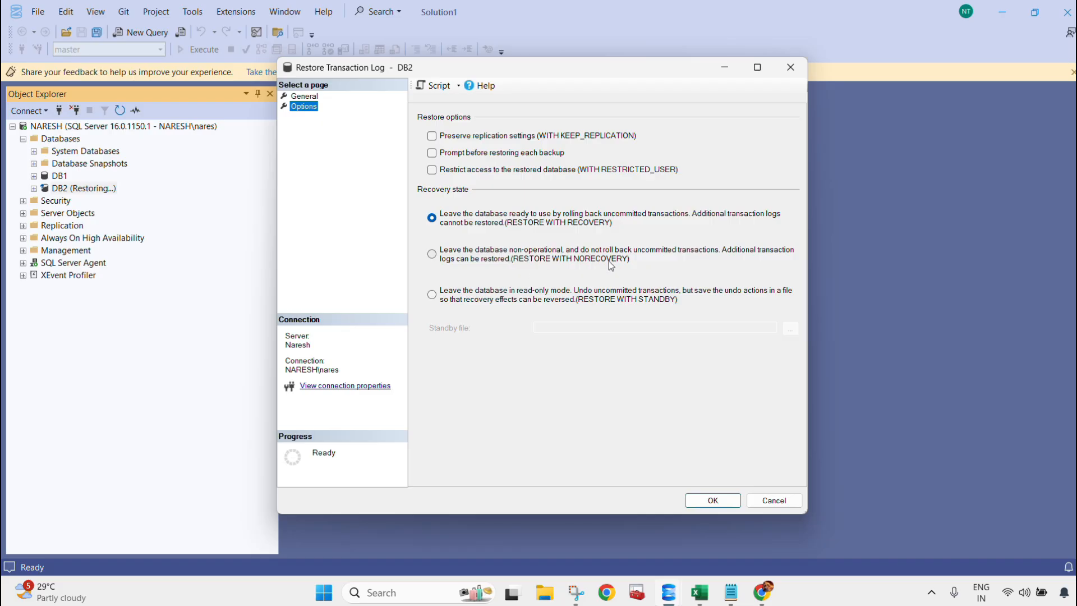
click(306, 98)
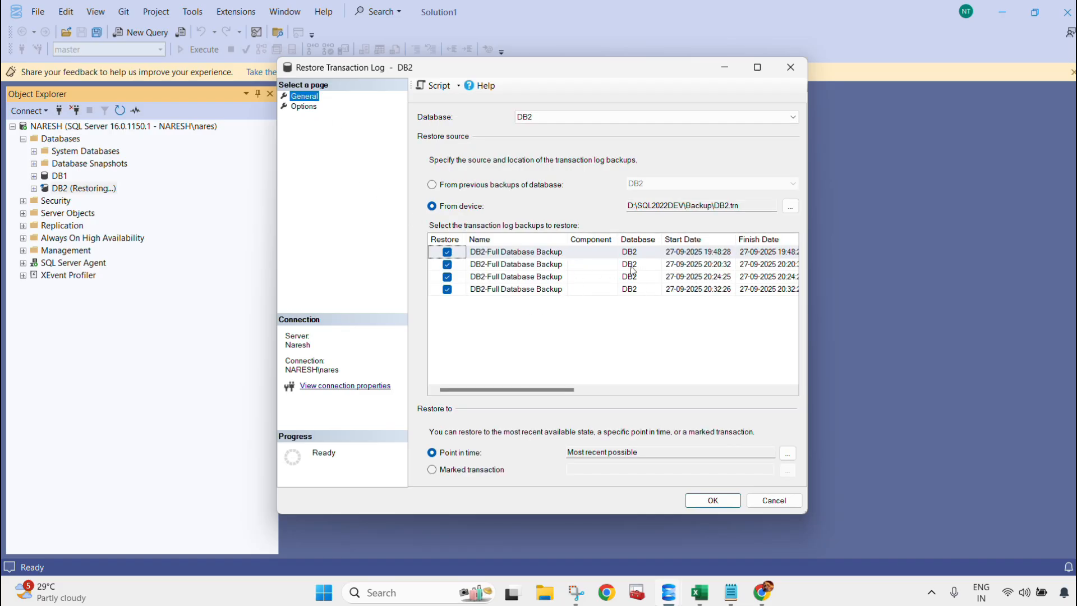
drag(553, 389, 776, 390)
click(713, 500)
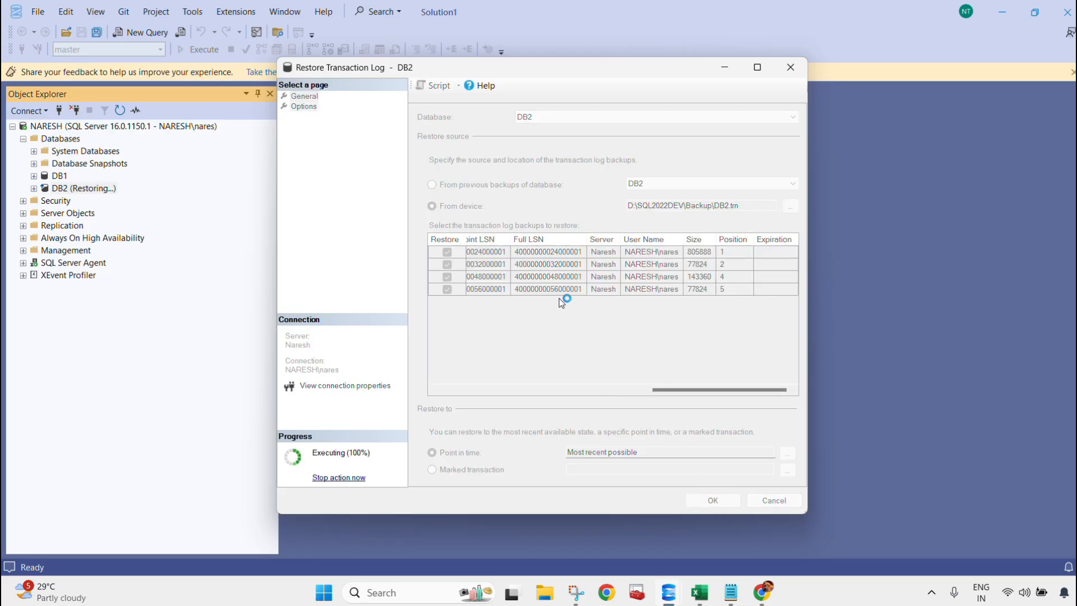
click(729, 316)
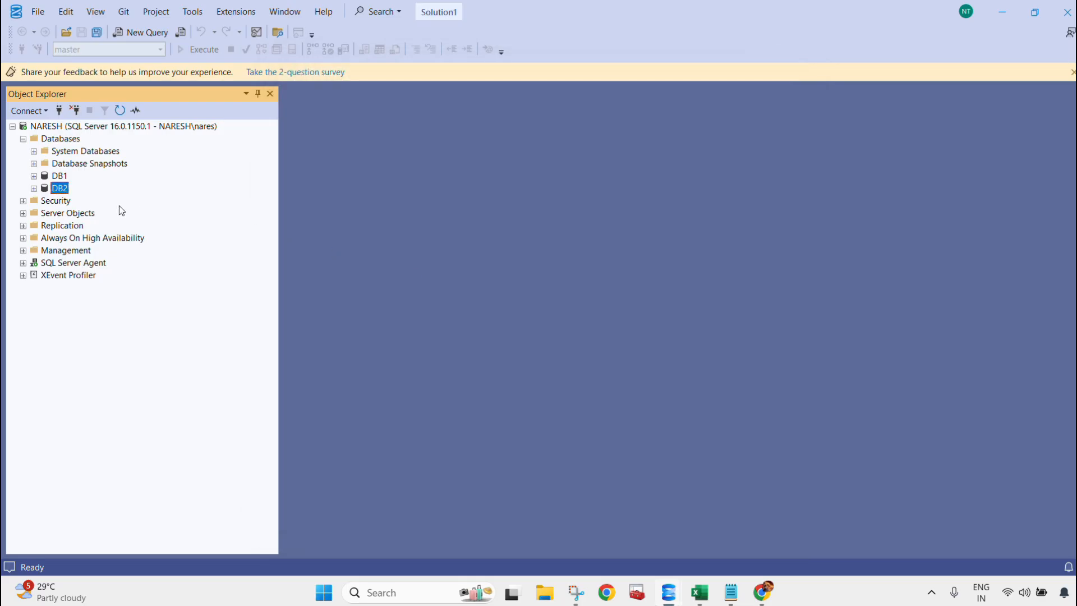
Step: Compare the DB1 and DB2 entries and examine the tables in the restored DB2 database
click(62, 180)
click(59, 191)
click(58, 177)
click(61, 190)
click(59, 178)
click(62, 192)
click(59, 179)
click(61, 190)
click(60, 180)
click(60, 190)
click(35, 188)
click(46, 213)
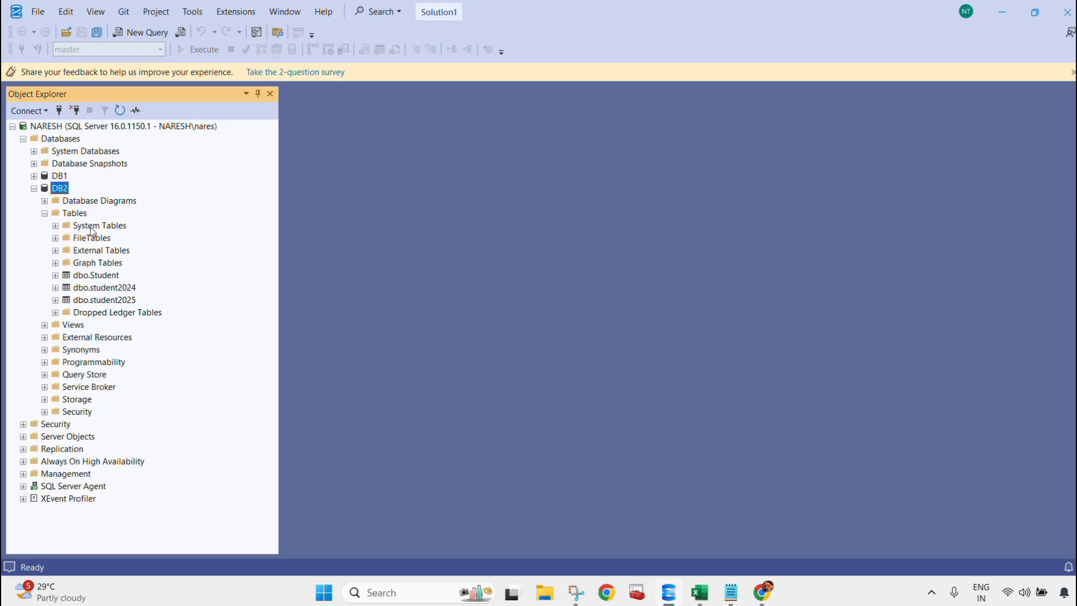
click(34, 189)
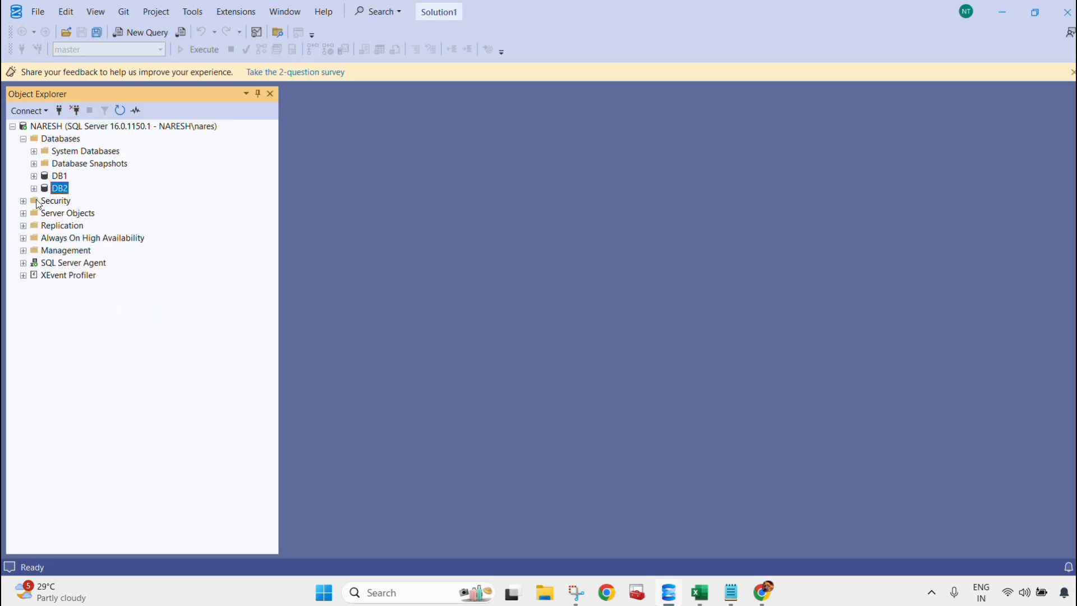
Step: Create a new query on the server and open the script Tail log backup.sql from the Desktop
click(56, 128)
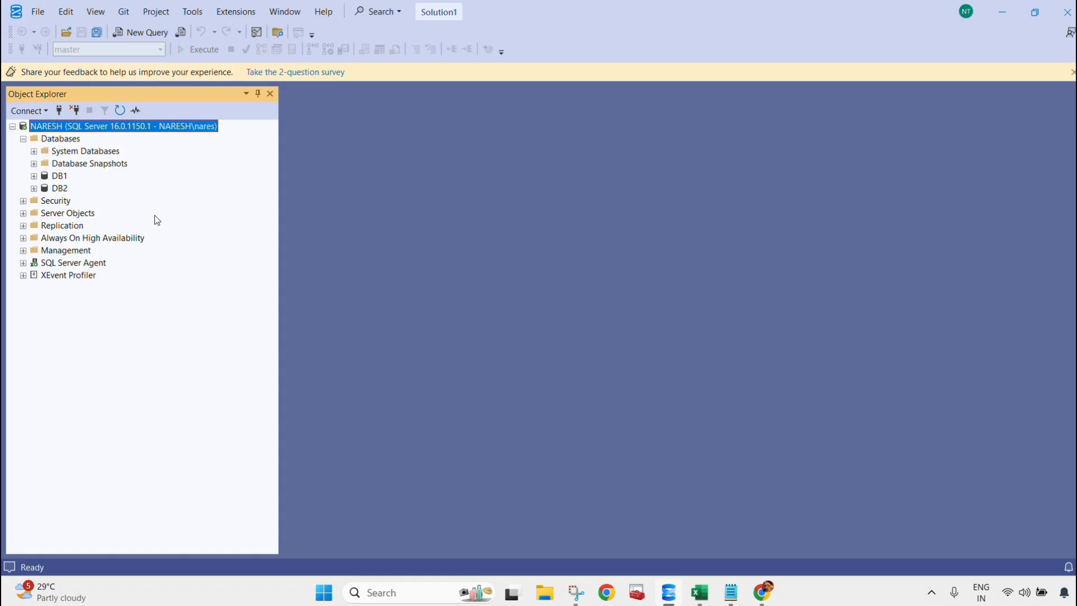
click(147, 35)
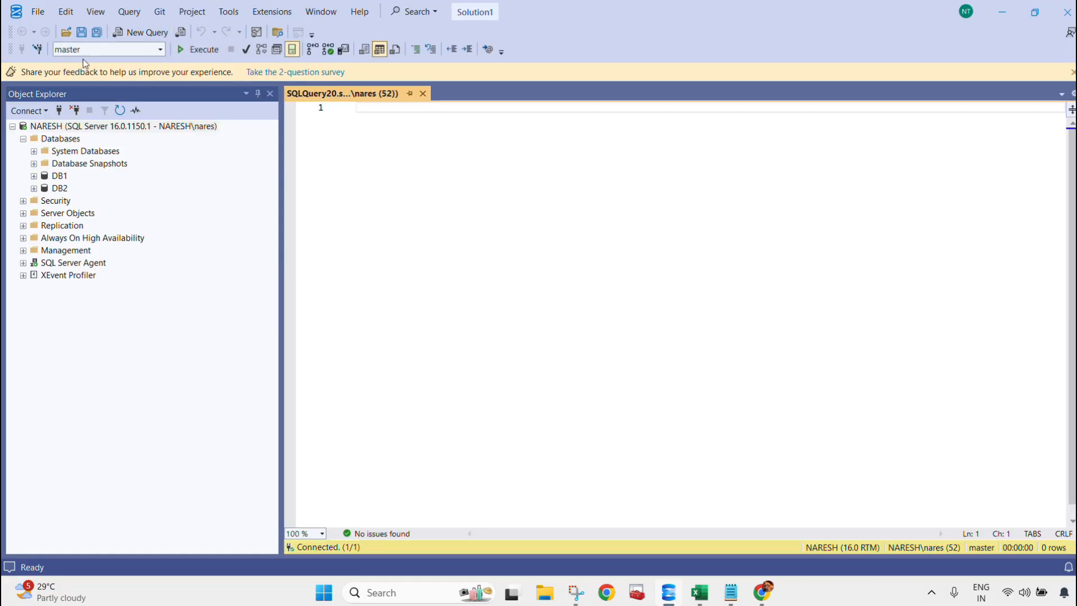
click(38, 11)
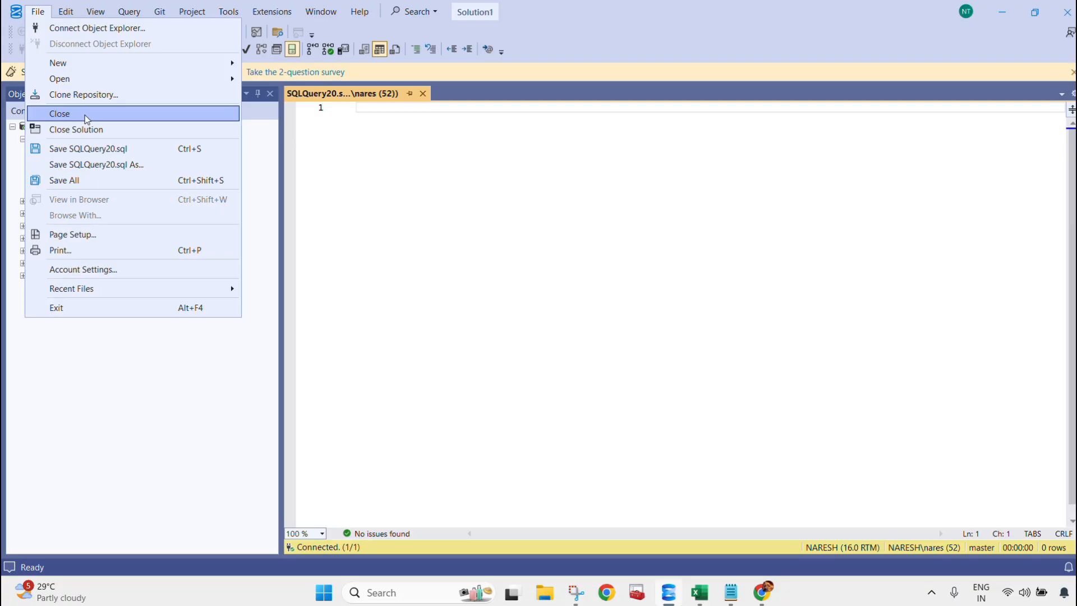
mouse_move(92, 79)
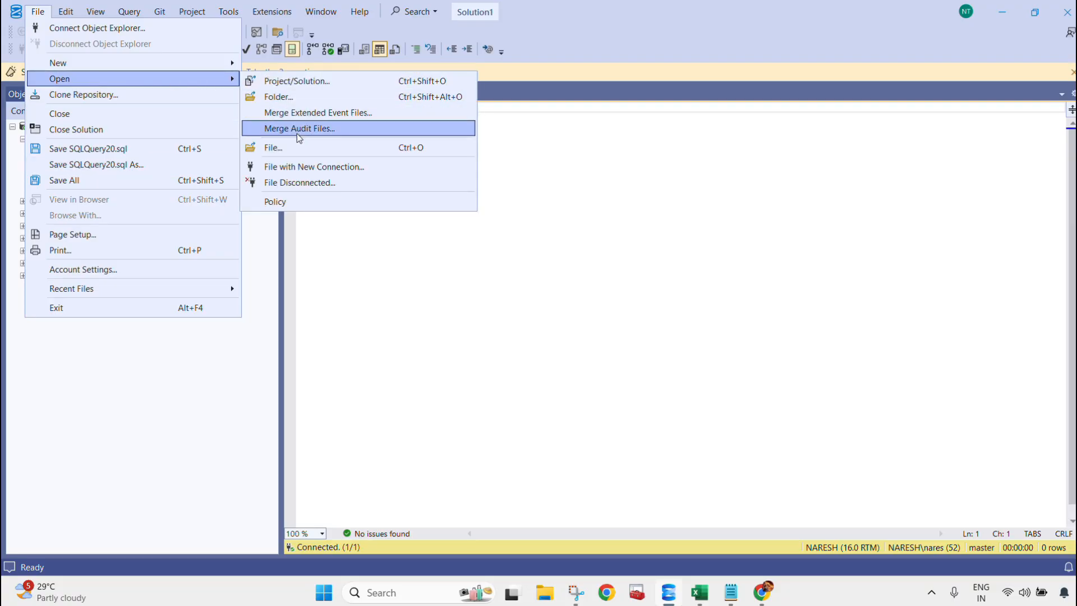
click(311, 147)
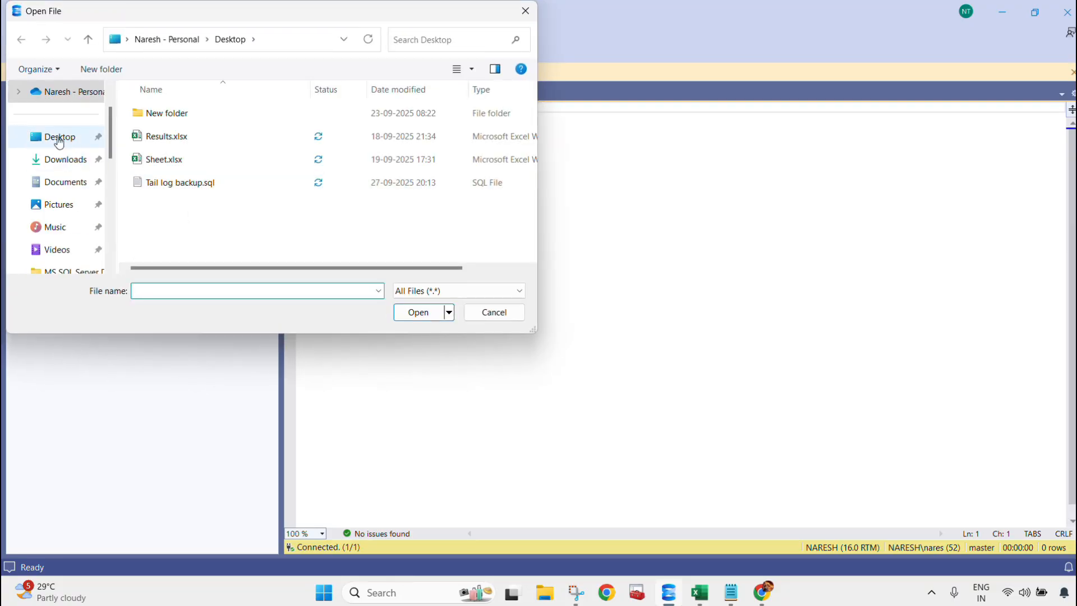
click(185, 184)
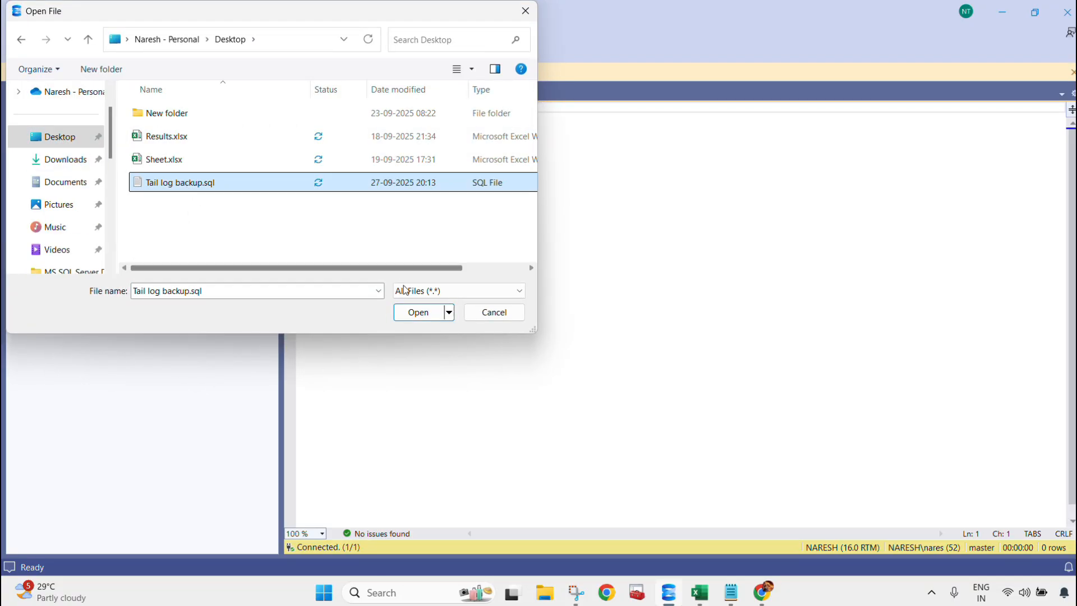
click(415, 315)
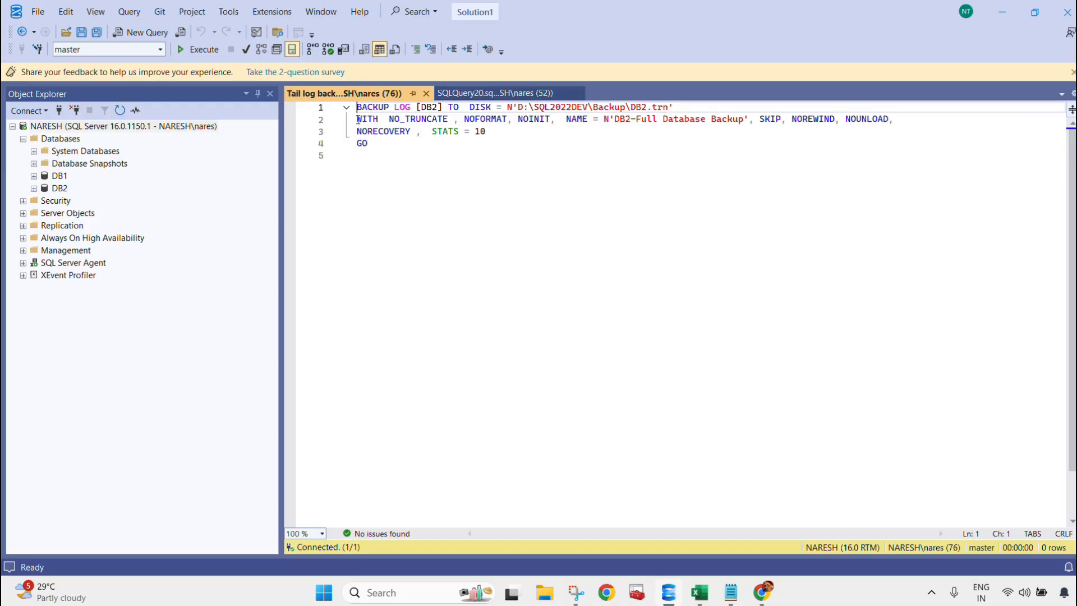
Step: Execute the DB2 tail log backup script with NO_TRUNCATE and NORECOVERY, and refresh the database's state in Object Explorer
drag(358, 119, 449, 119)
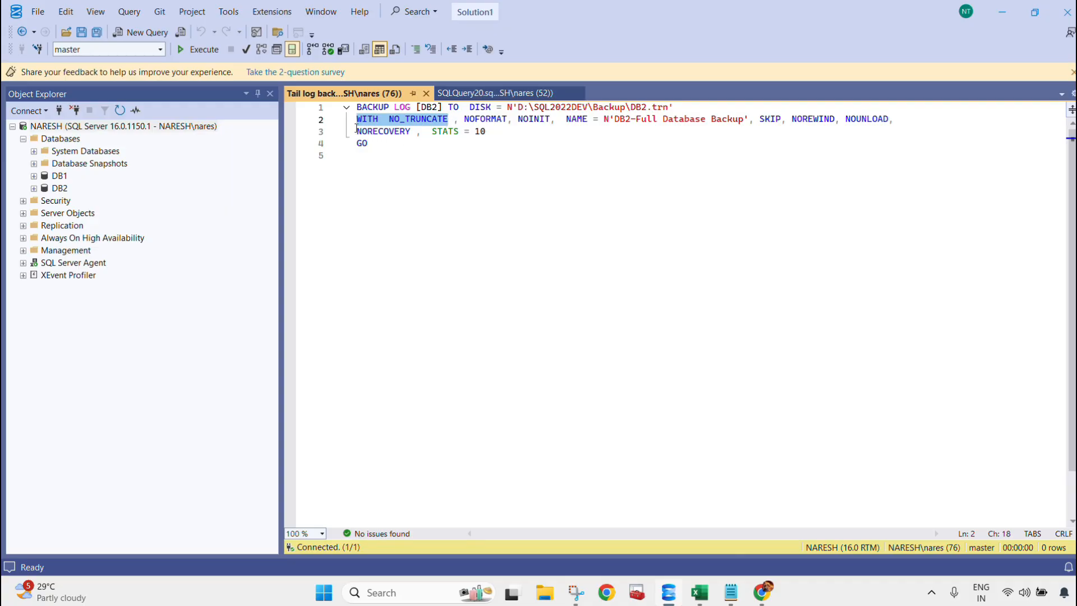
drag(358, 132, 412, 132)
click(425, 152)
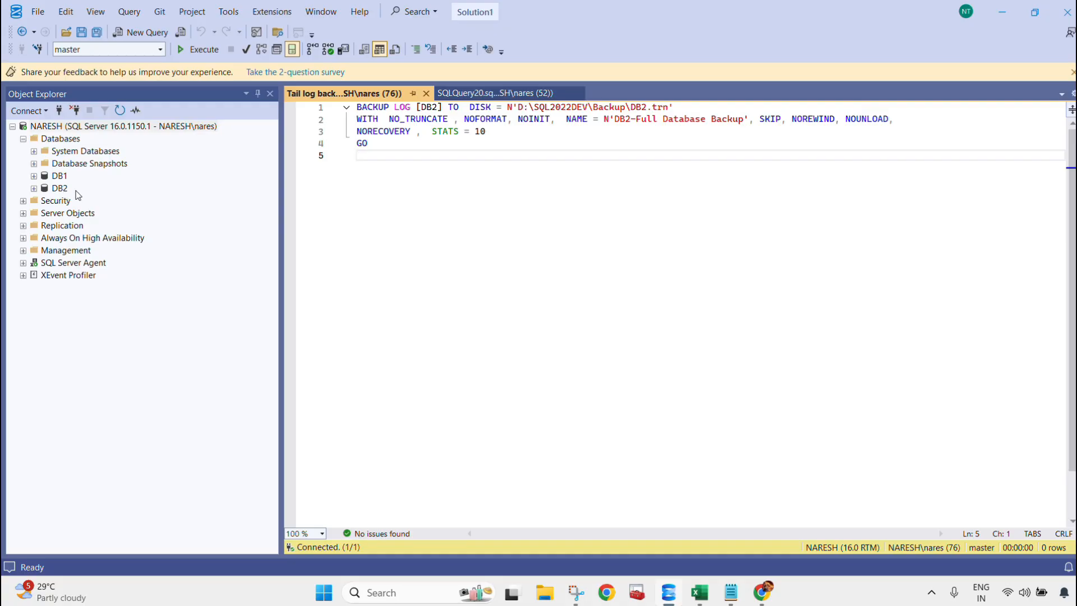
click(199, 50)
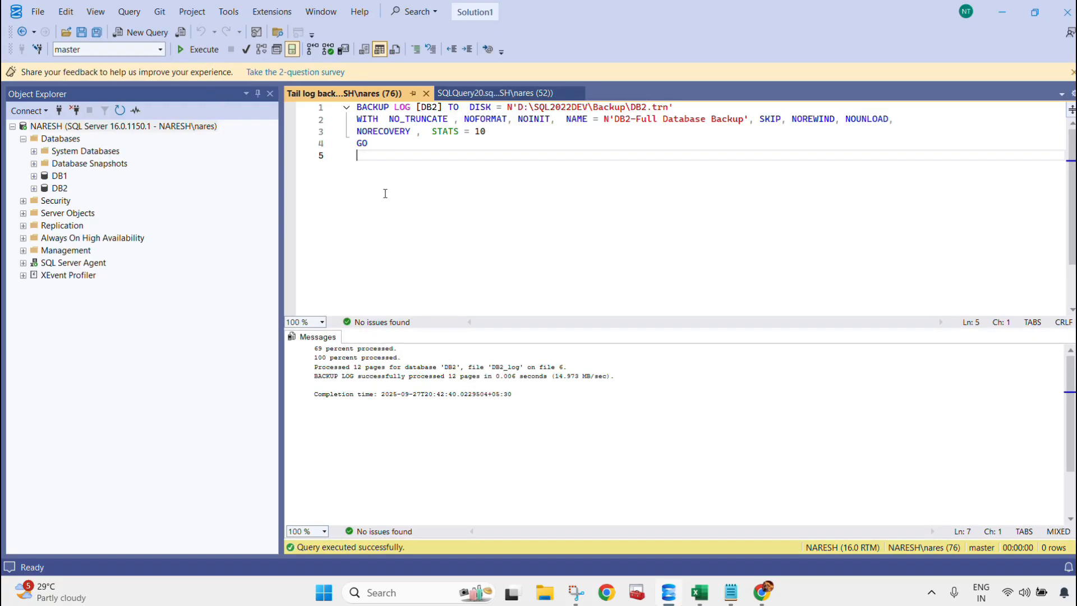
click(60, 188)
click(120, 111)
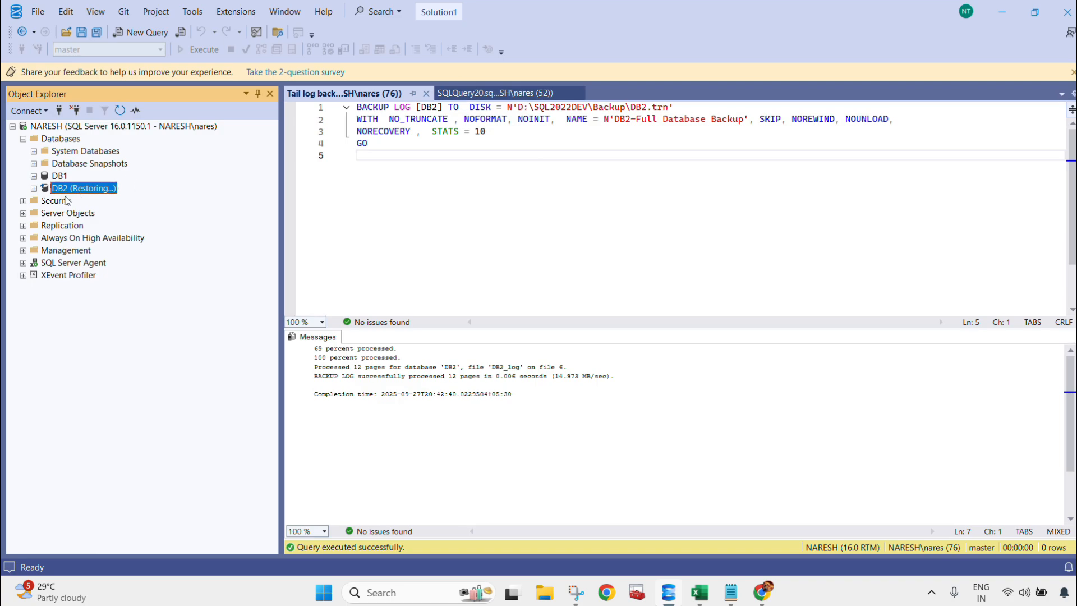